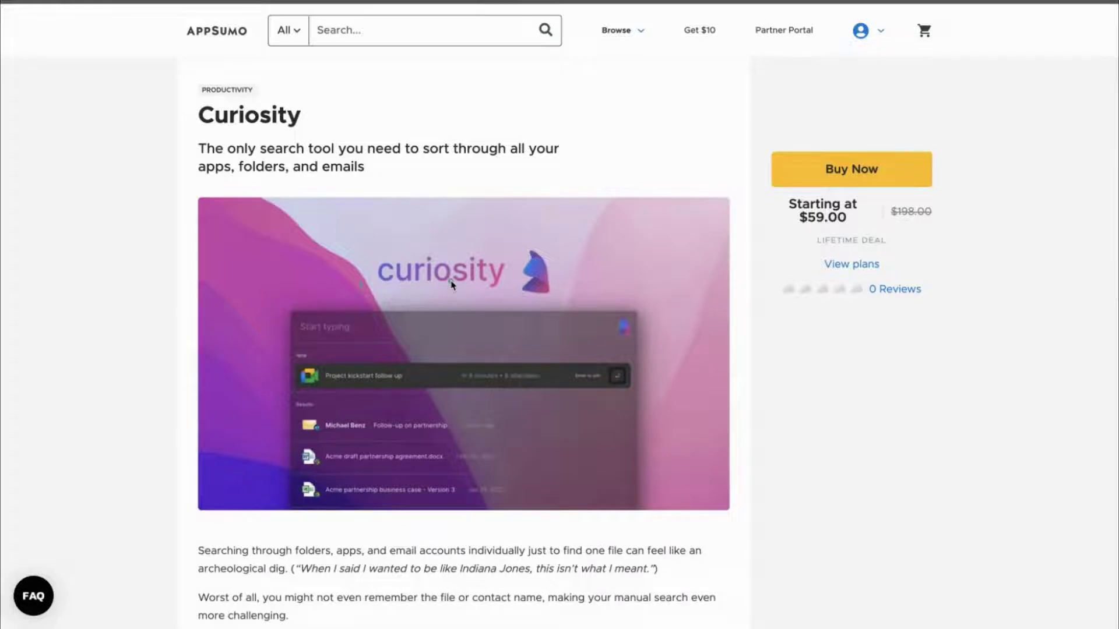
Set the third AppSumo license card to License Tier 4: $299.00 for 50 team members
scroll(440, 306, "down", 10)
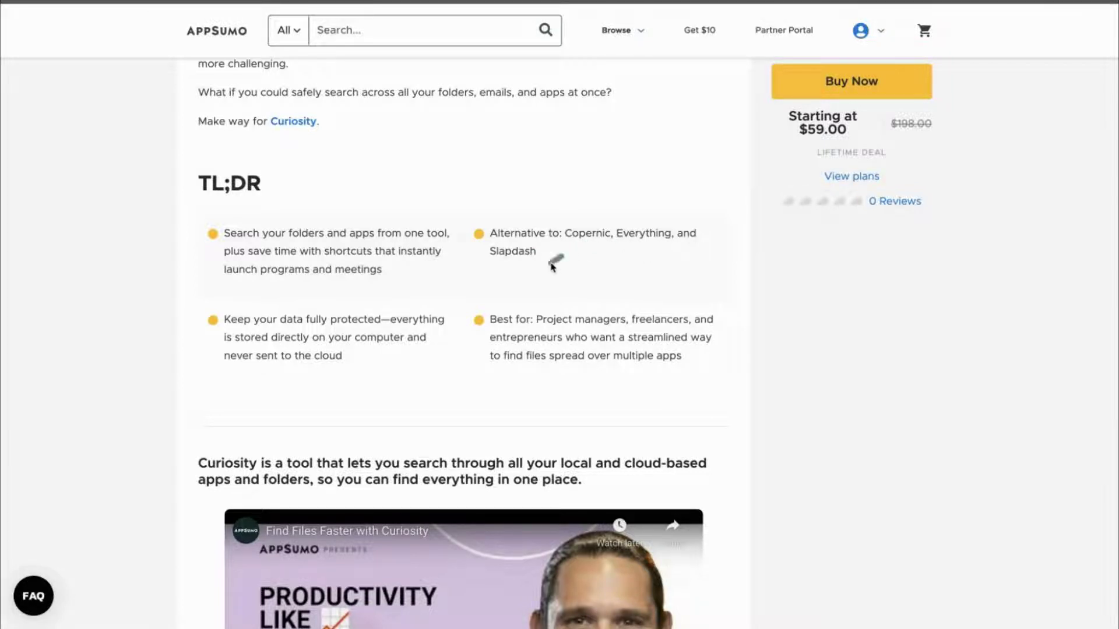
scroll(551, 267, "up", 2)
scroll(551, 266, "up", 1)
scroll(551, 268, "up", 7)
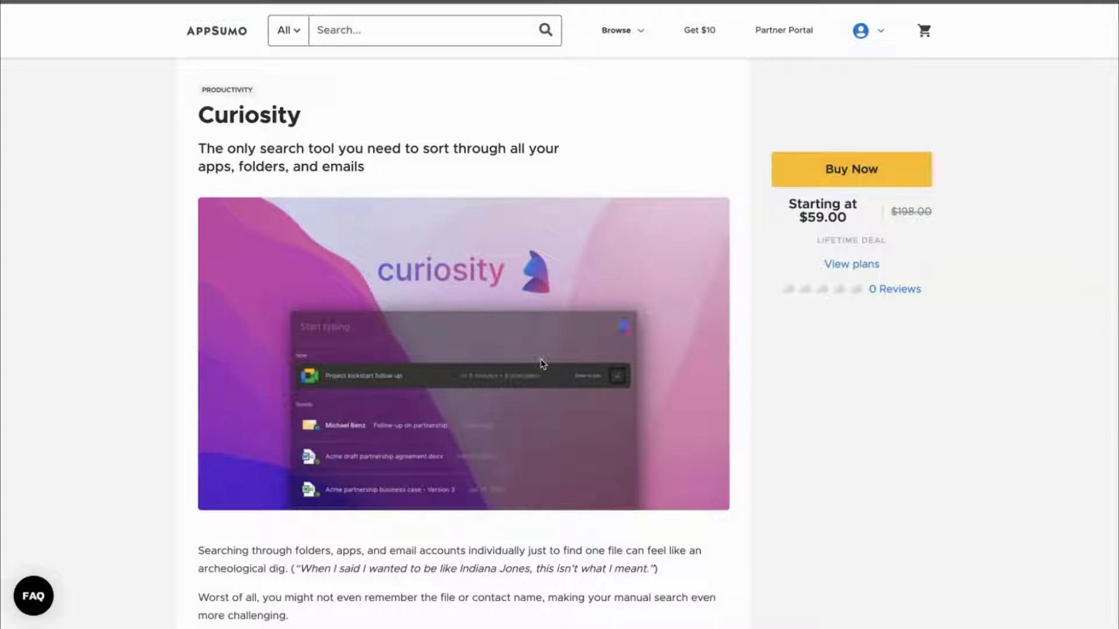
scroll(382, 413, "down", 10)
scroll(383, 412, "down", 10)
scroll(382, 412, "up", 3)
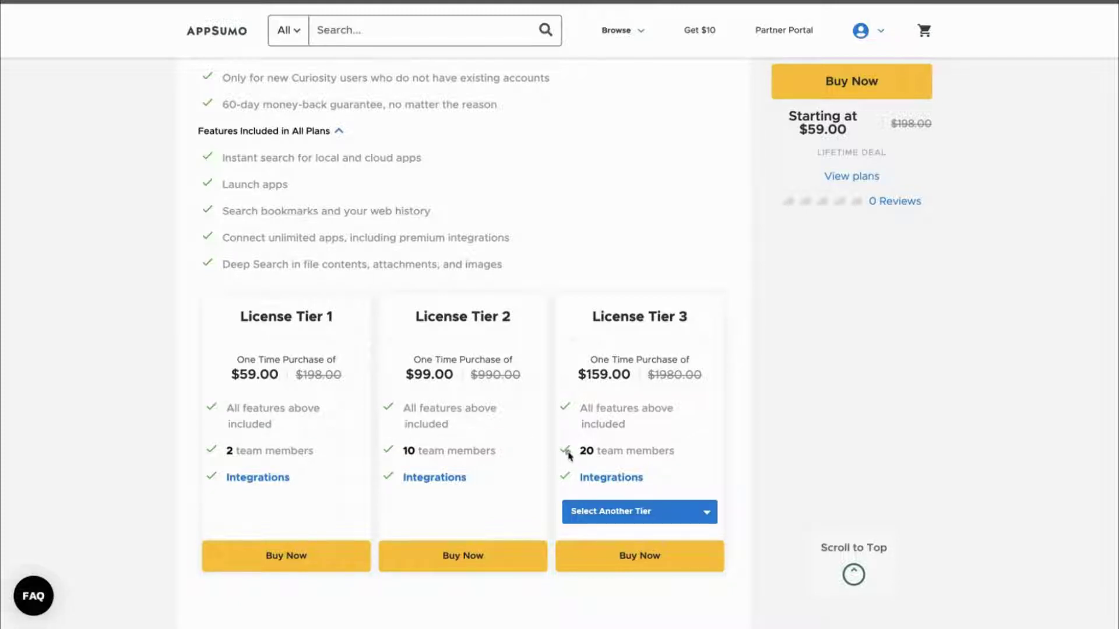
left_click(644, 518)
left_click(628, 554)
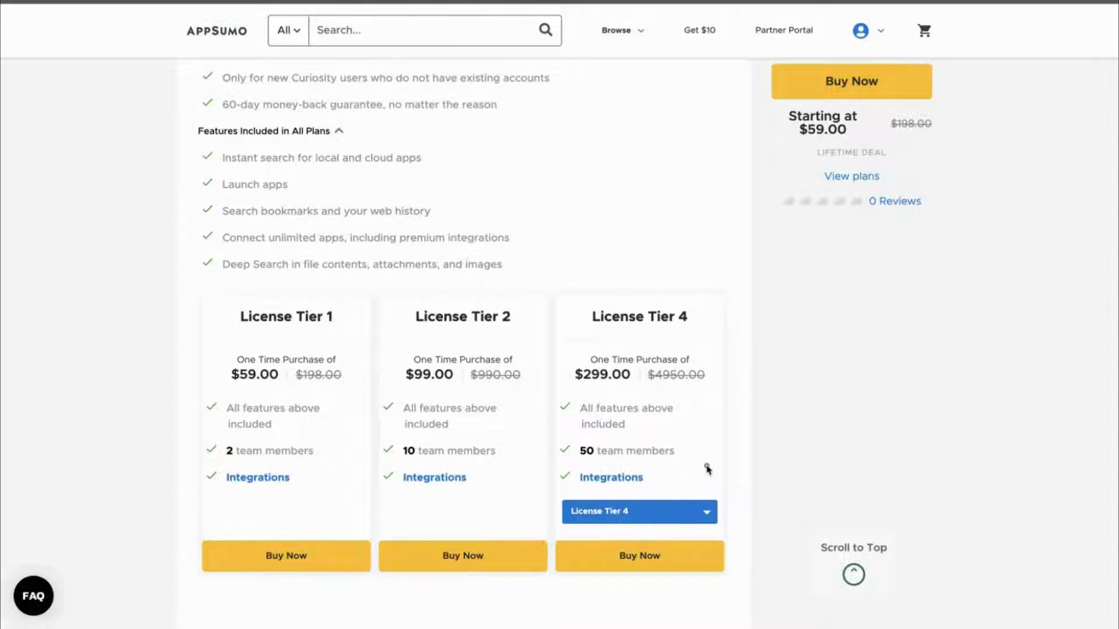
scroll(533, 388, "up", 1)
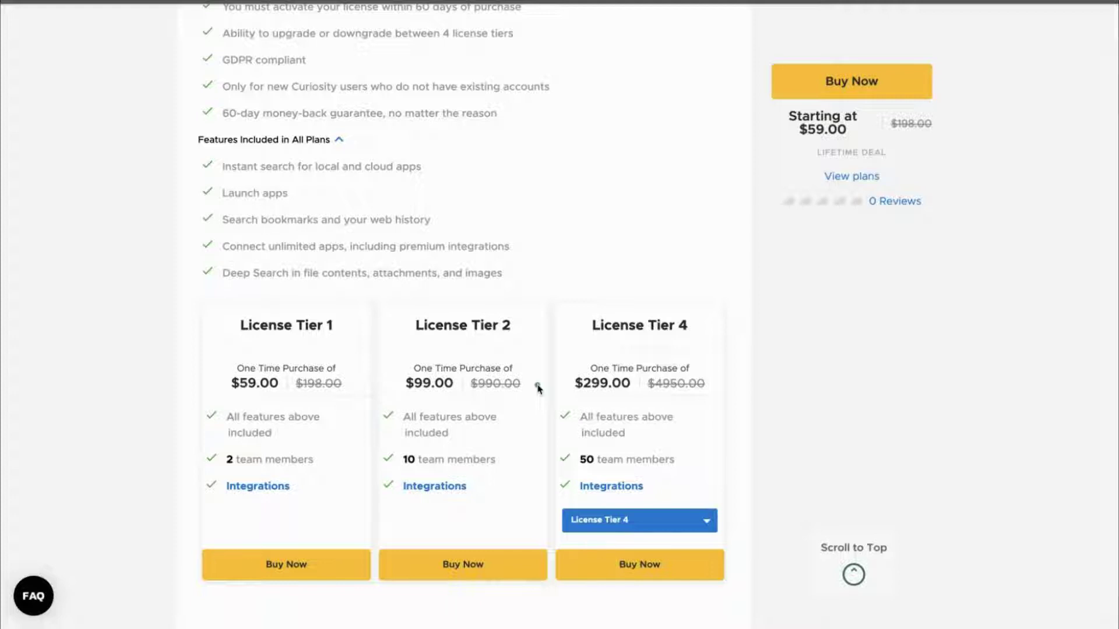
scroll(483, 269, "up", 2)
scroll(484, 269, "up", 5)
scroll(483, 270, "up", 5)
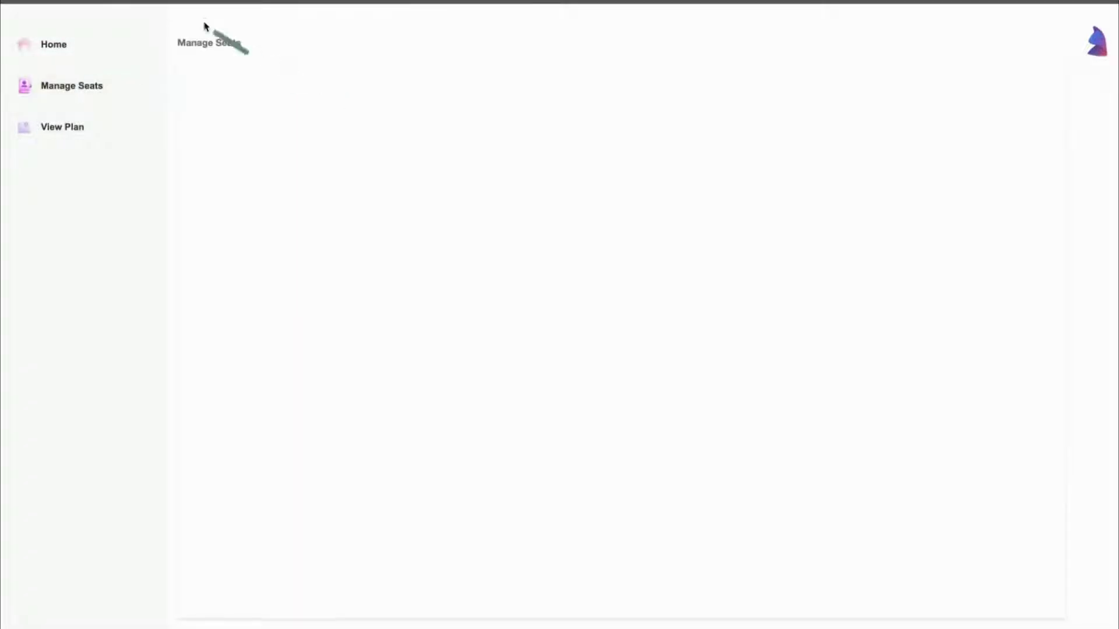
Go to the account overview and open the Curiosity download page for Windows, macOS and Linux
left_click(58, 56)
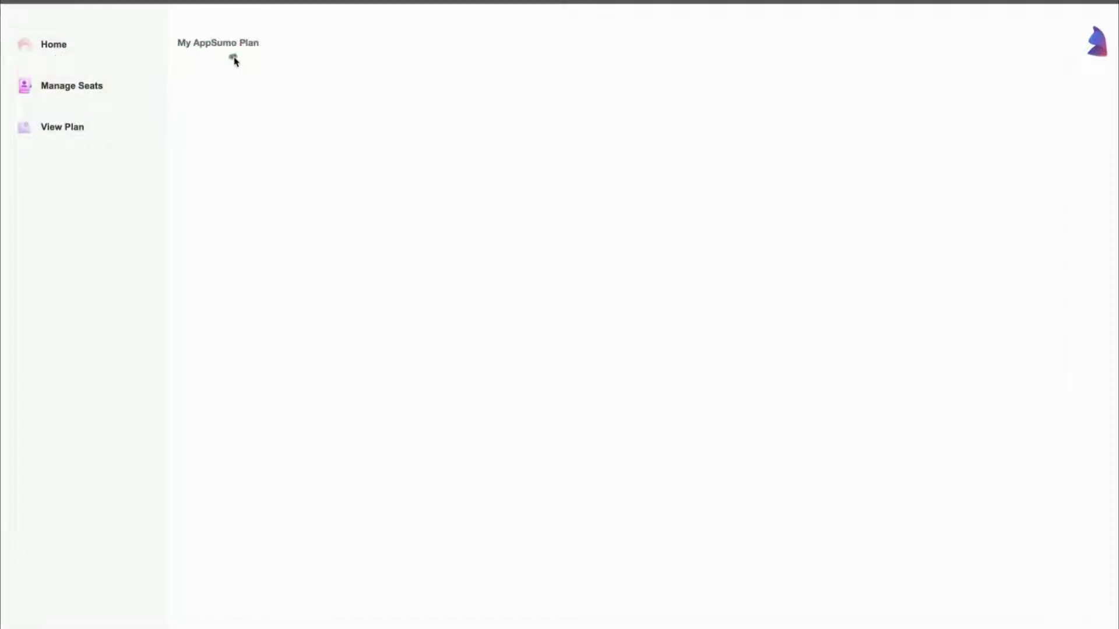
left_click(52, 46)
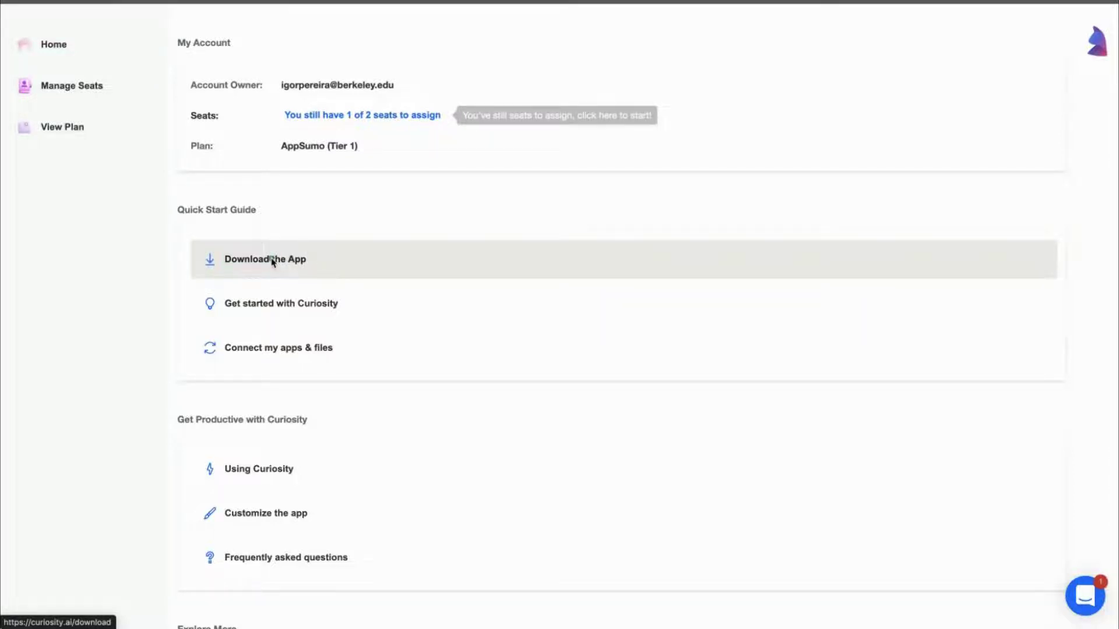
left_click(272, 261)
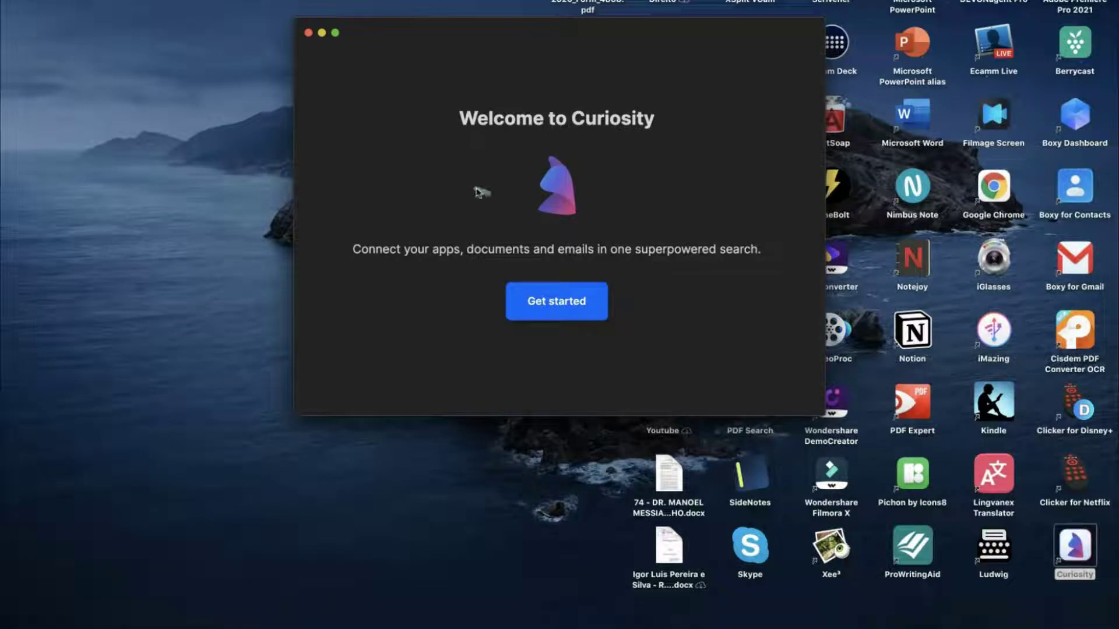
Sign up with email, keeping the Documents, Desktop and Downloads folders included
left_click(532, 302)
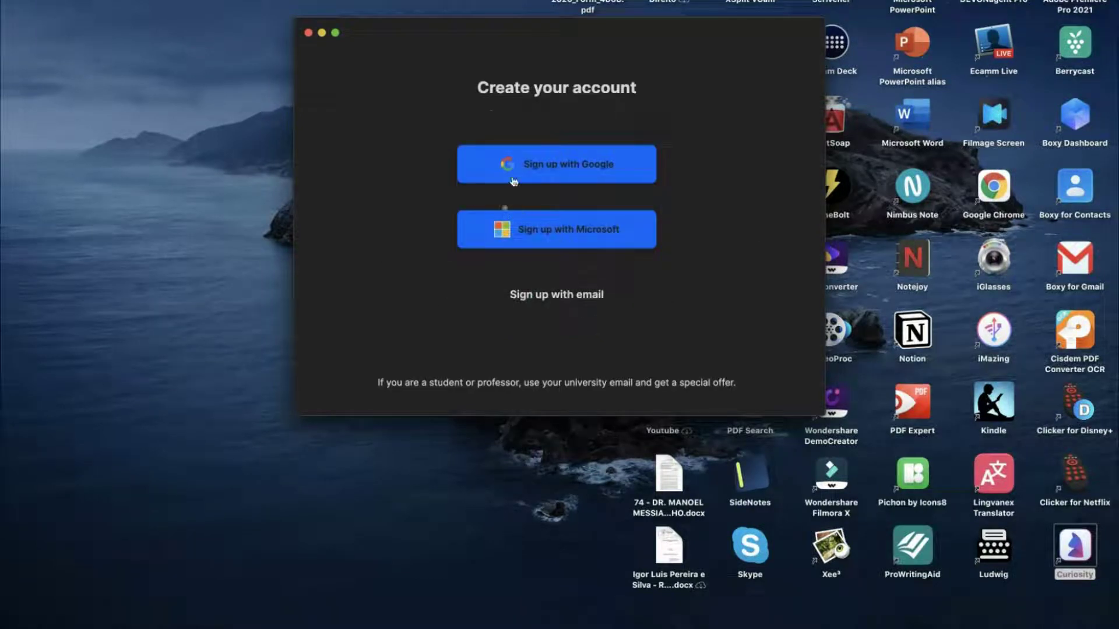
left_click(548, 293)
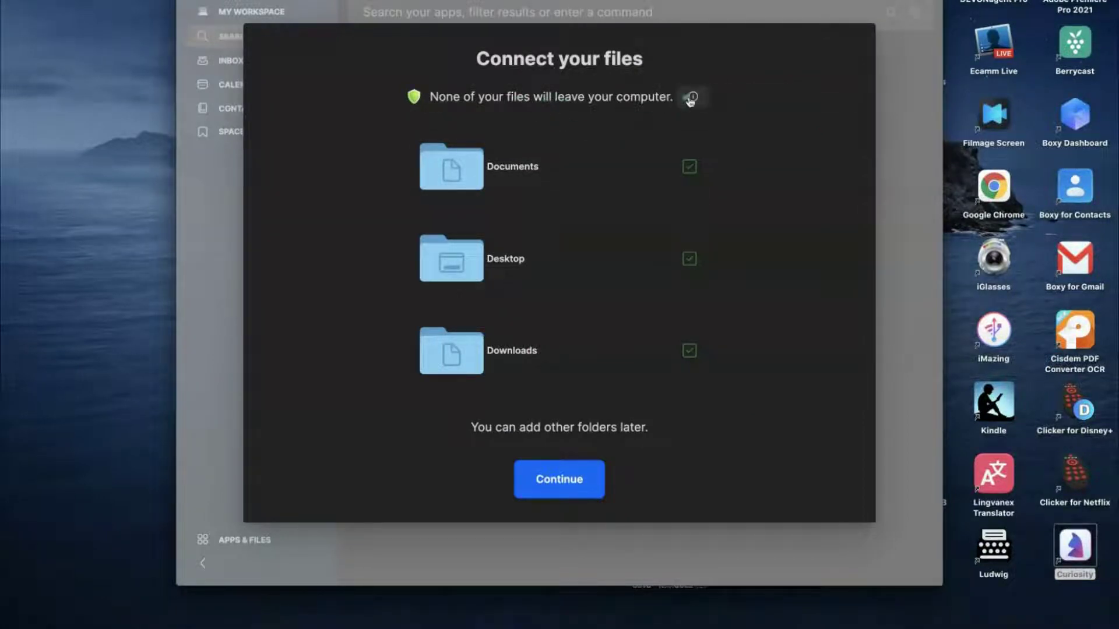
left_click(693, 97)
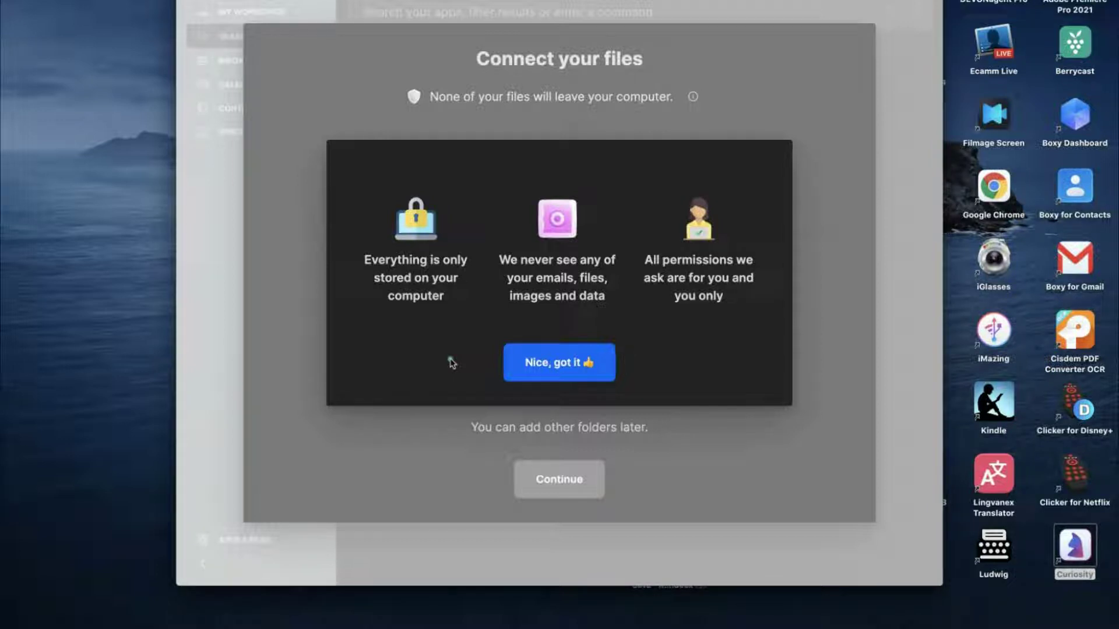
left_click(526, 364)
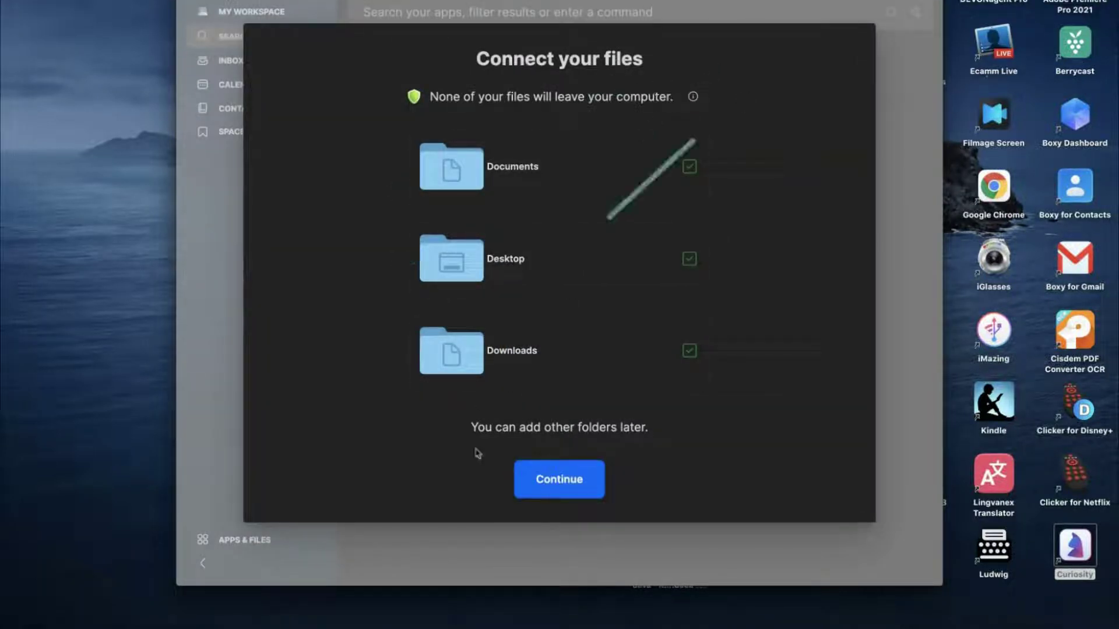
left_click(539, 475)
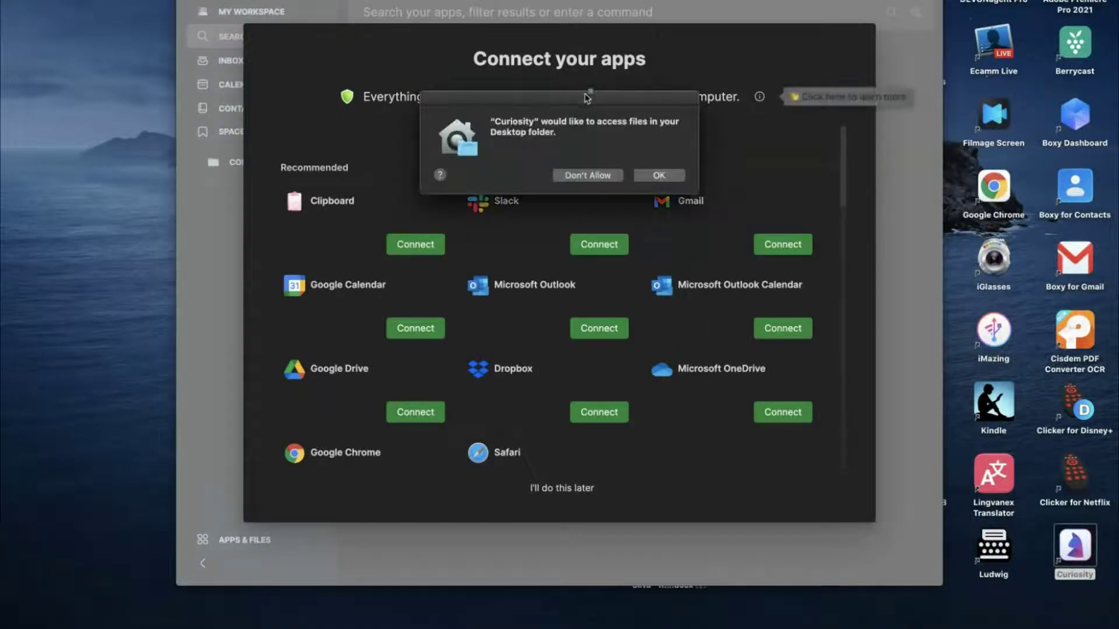
Allow Curiosity access to the Desktop and Downloads folders
left_click(647, 174)
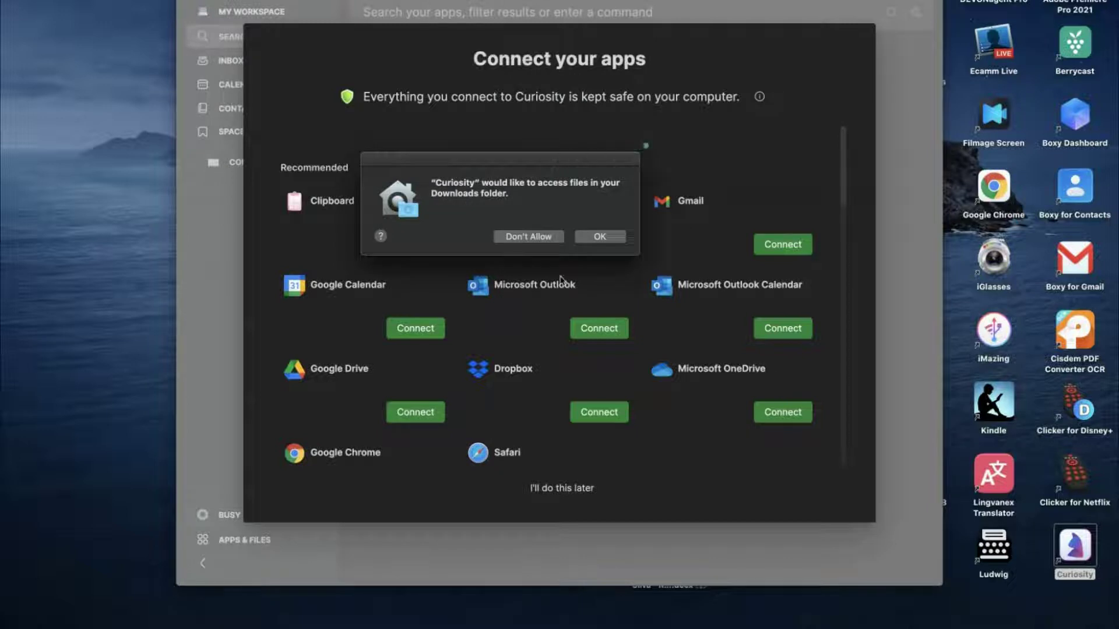
left_click(600, 236)
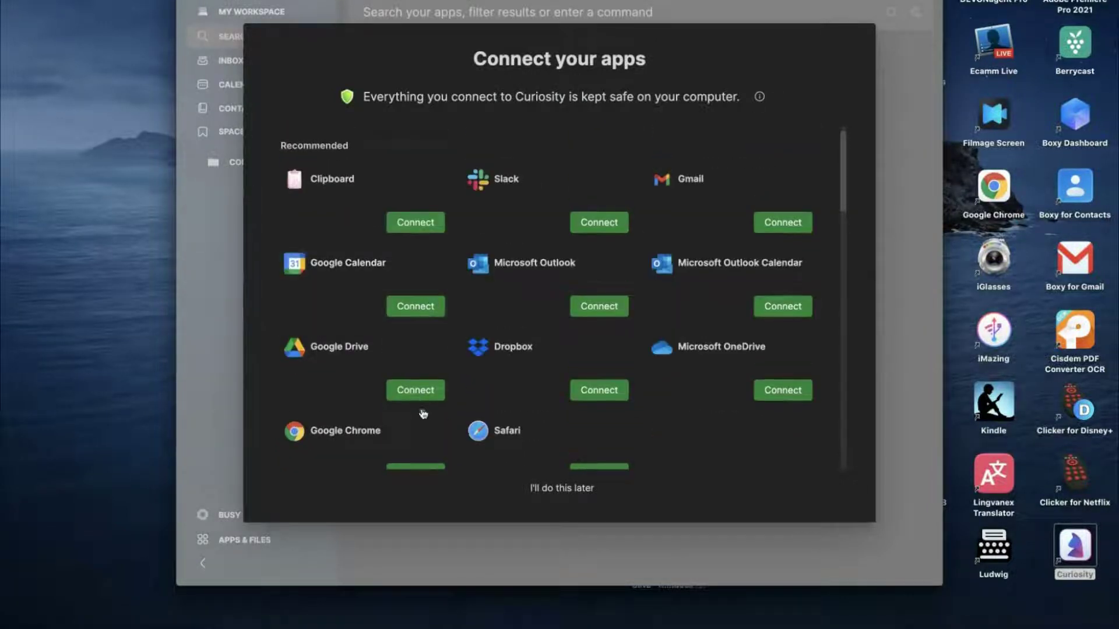
scroll(415, 408, "down", 3)
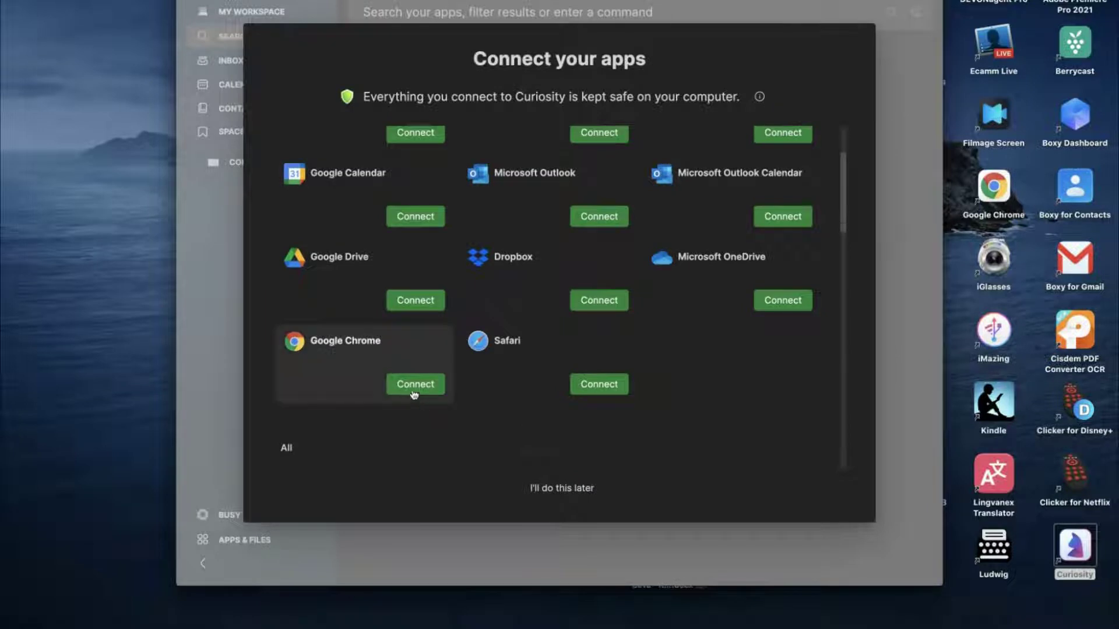
Connect Google Chrome, Gmail, Clipboard and Google Drive, signing in with Google
left_click(414, 395)
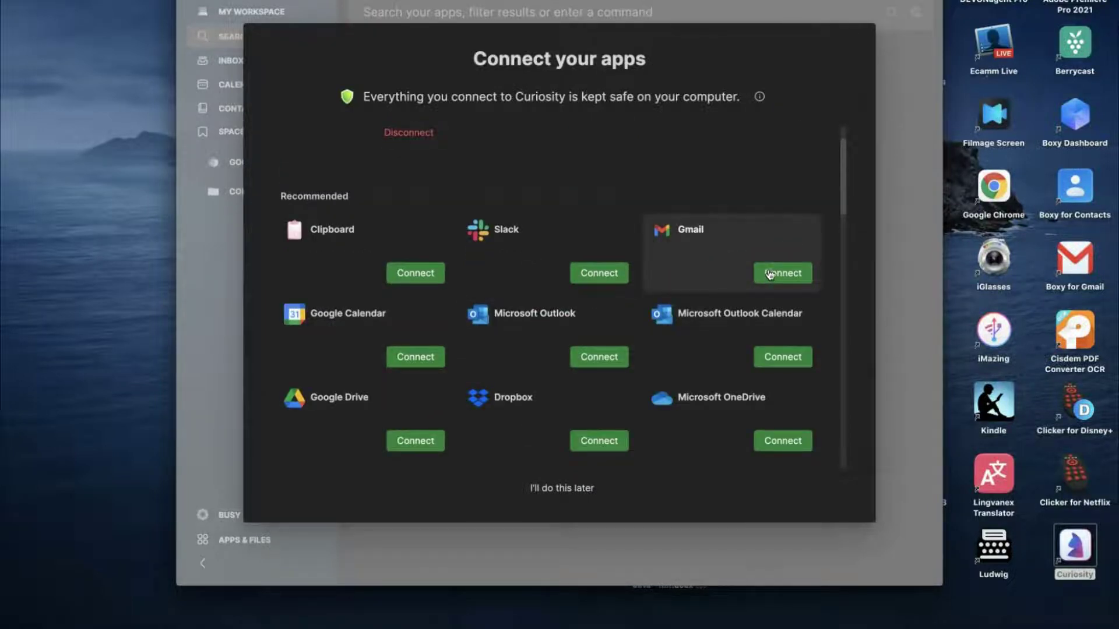
left_click(770, 274)
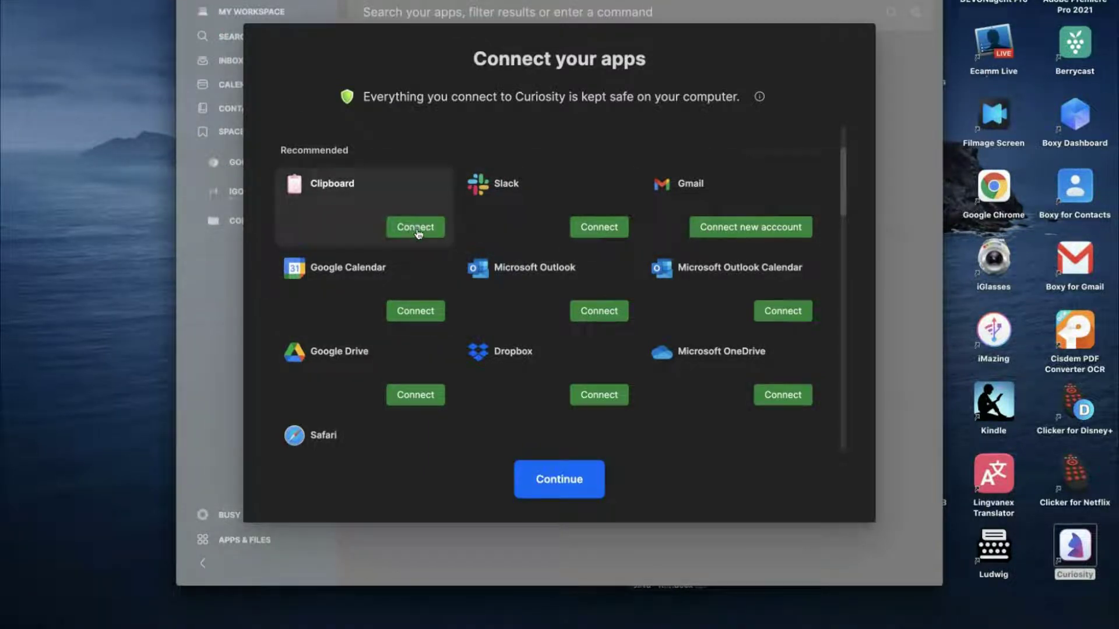
left_click(416, 227)
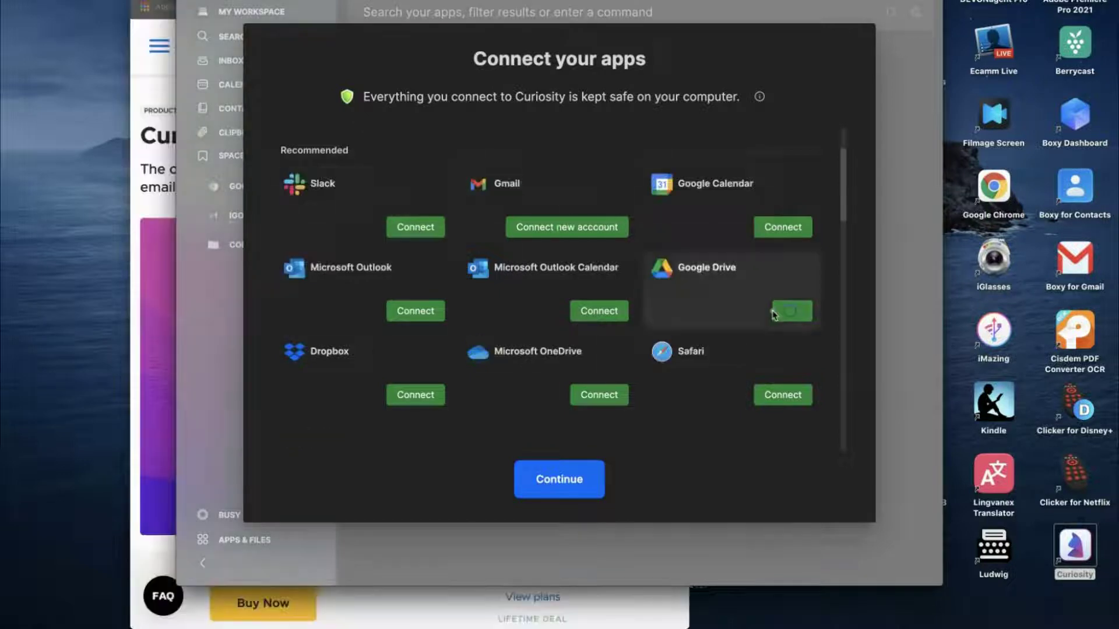
left_click(790, 311)
left_click(674, 344)
left_click(487, 470)
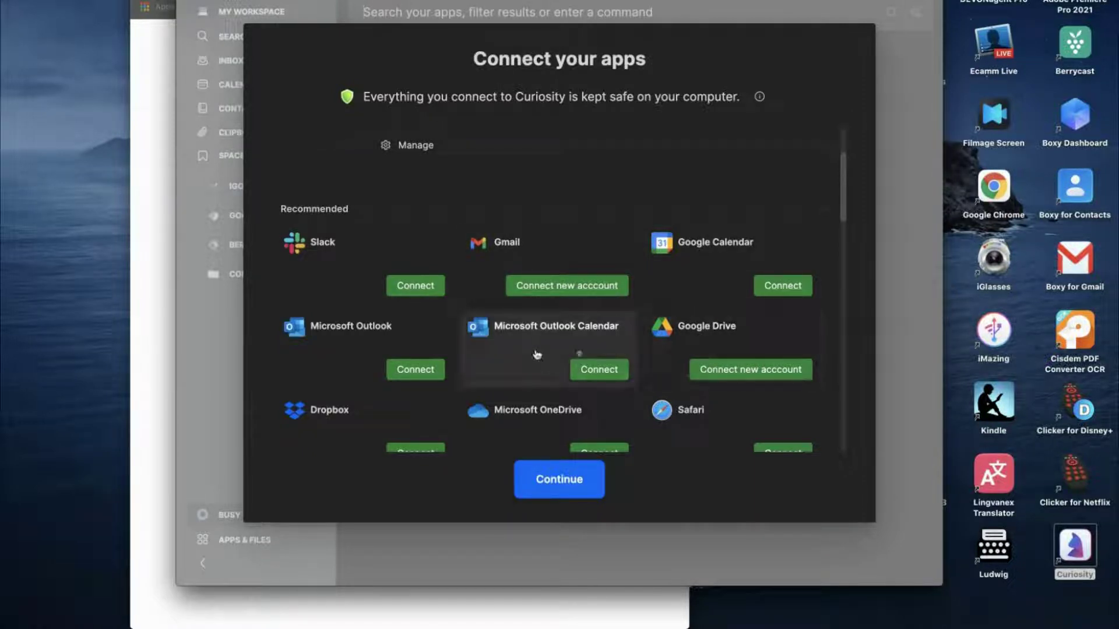
scroll(500, 344, "down", 3)
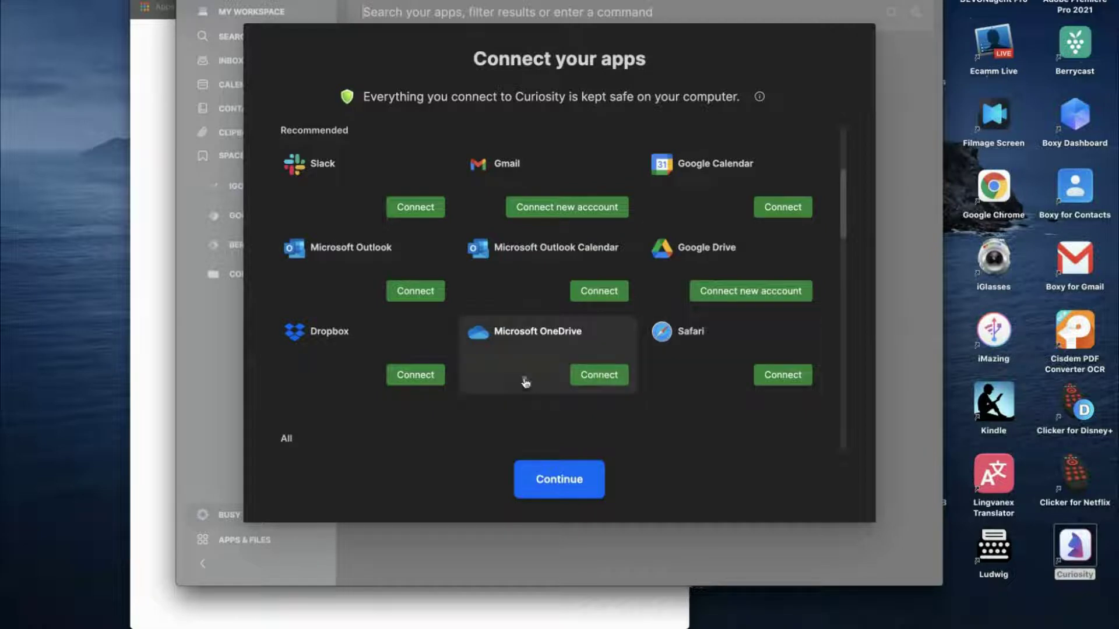
scroll(525, 383, "up", 1)
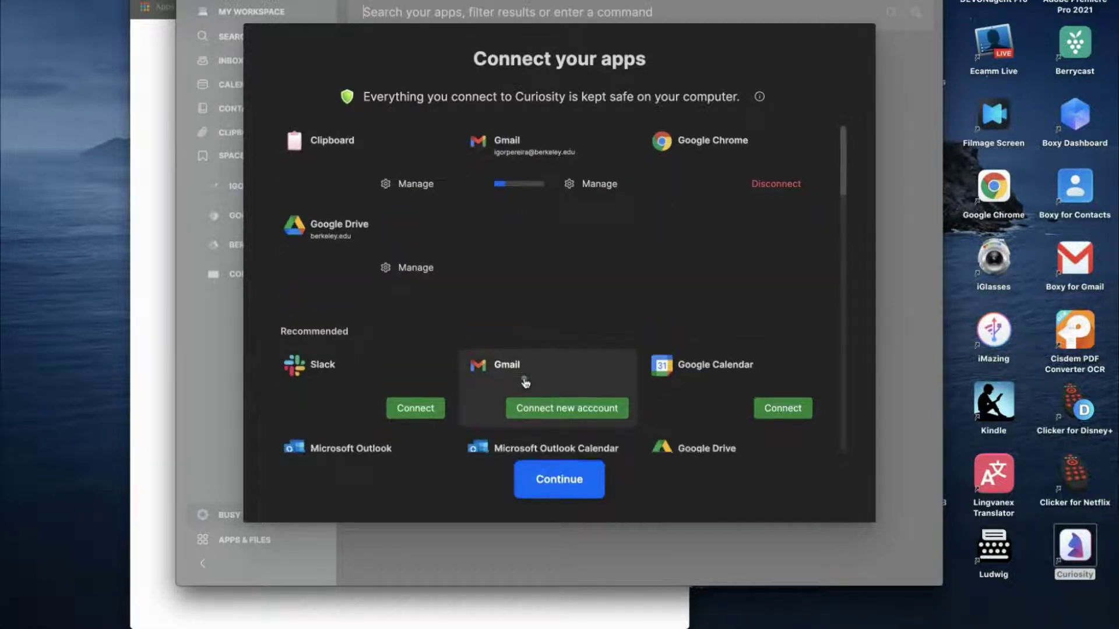
scroll(525, 383, "down", 2)
scroll(526, 383, "down", 2)
scroll(525, 383, "down", 5)
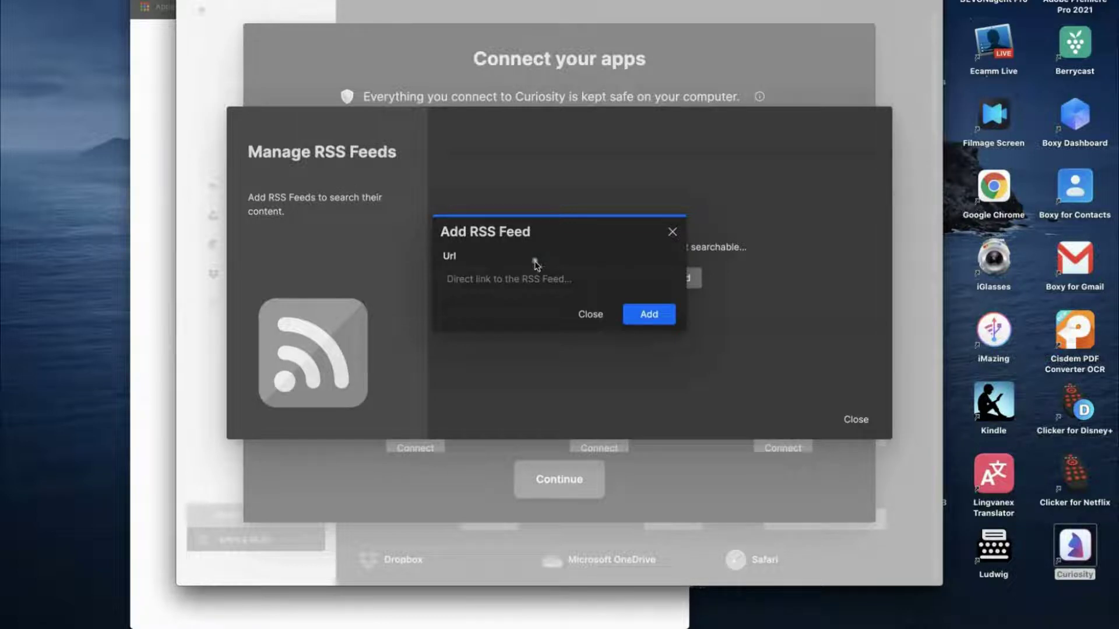
left_click(502, 279)
type("https://direconovo.com/index.php/feed/")
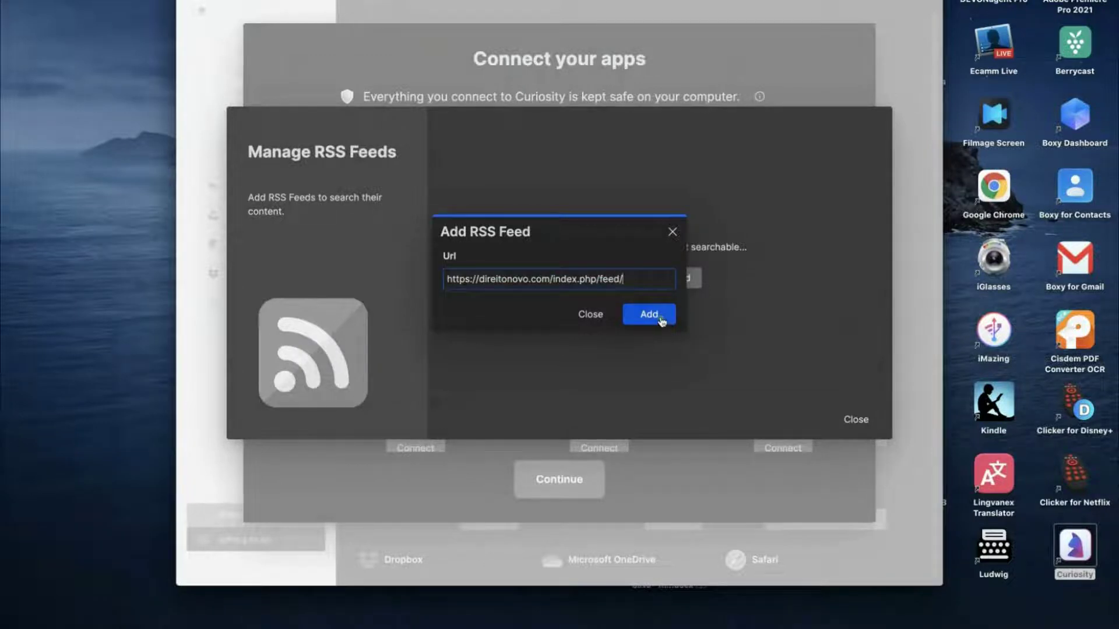
left_click(661, 321)
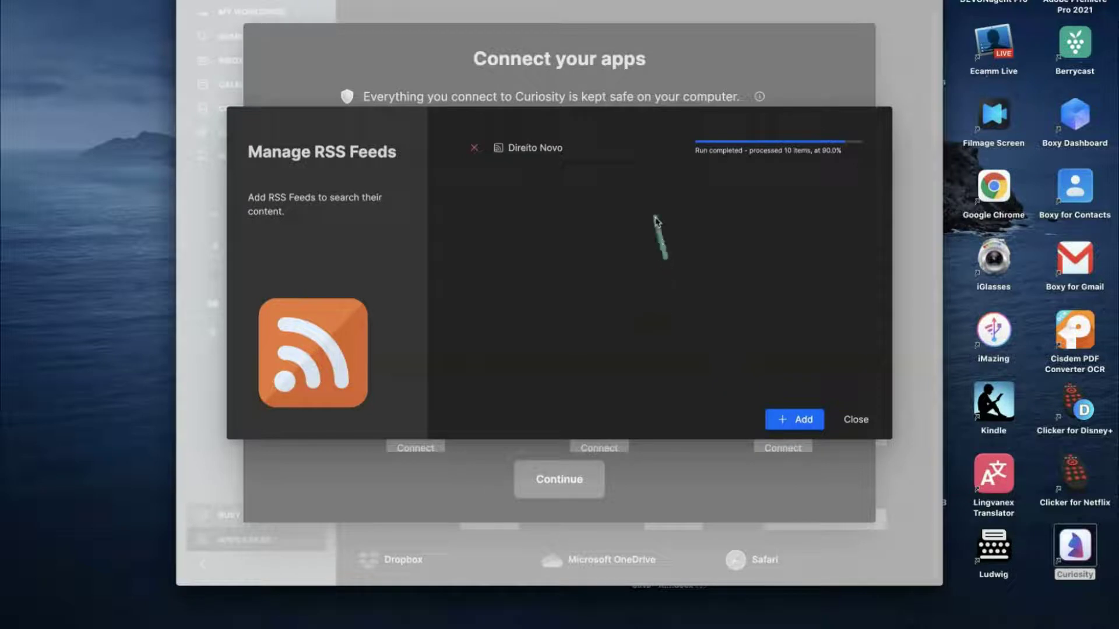
key("Escape")
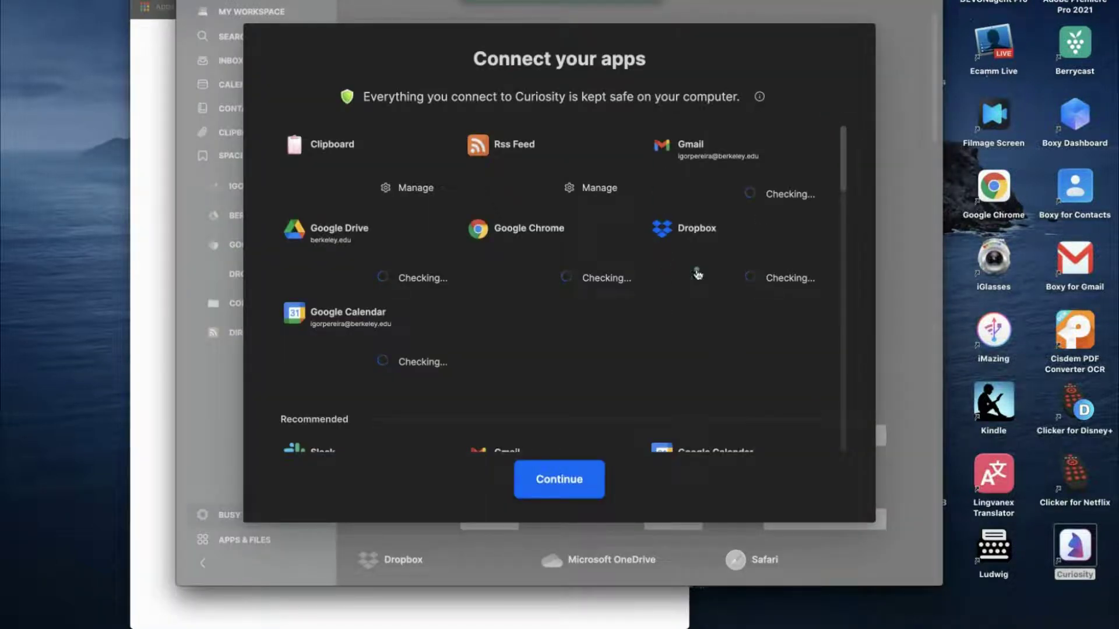
scroll(531, 277, "down", 10)
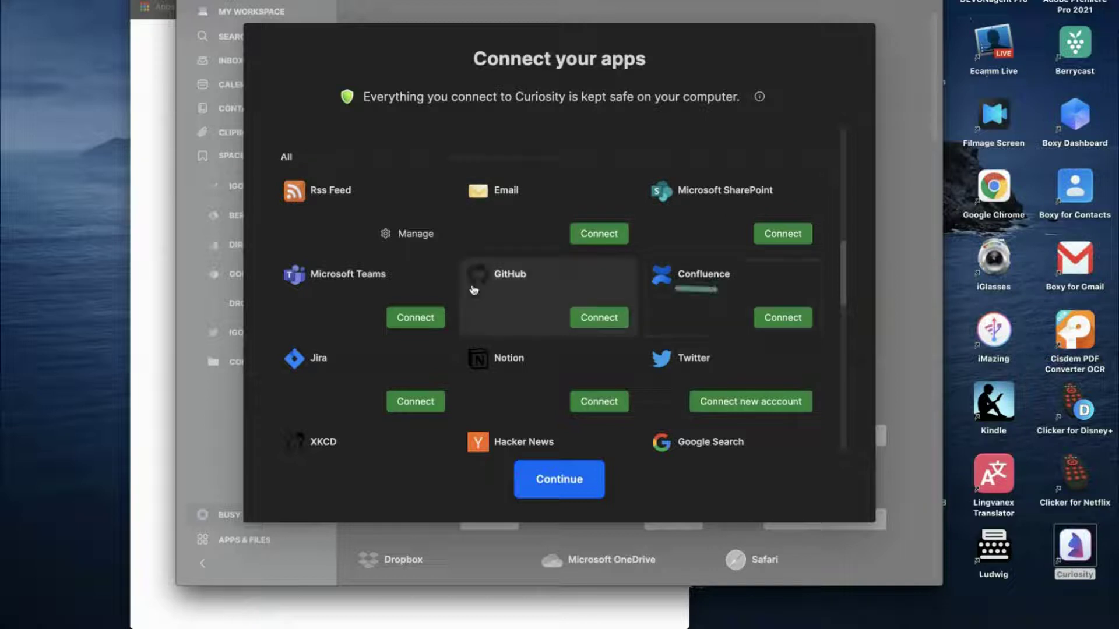
scroll(354, 300, "down", 2)
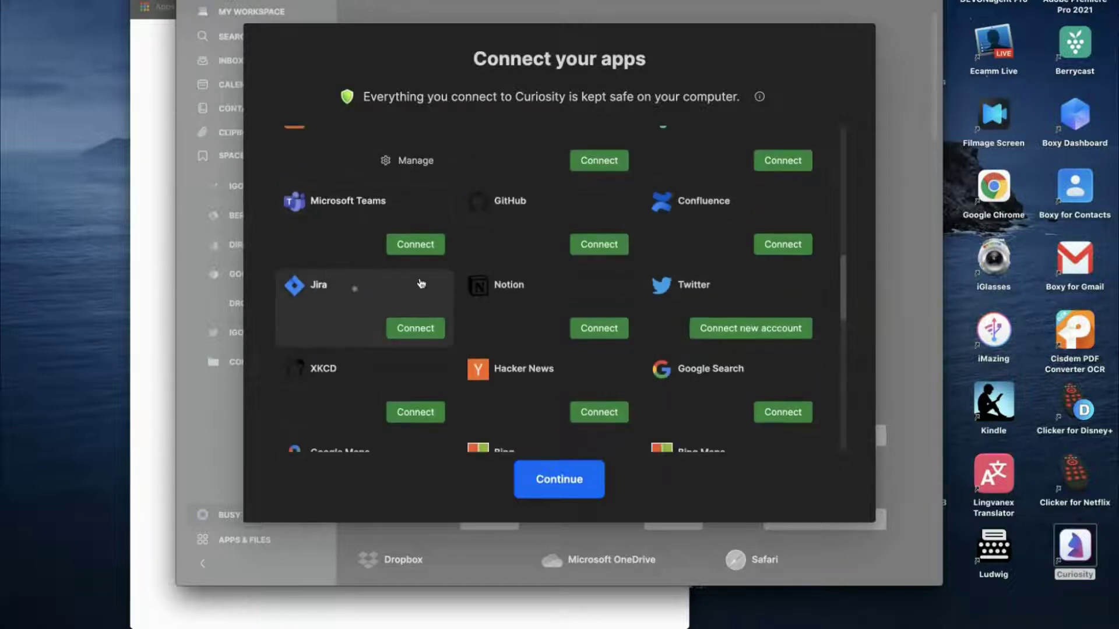
scroll(676, 285, "down", 2)
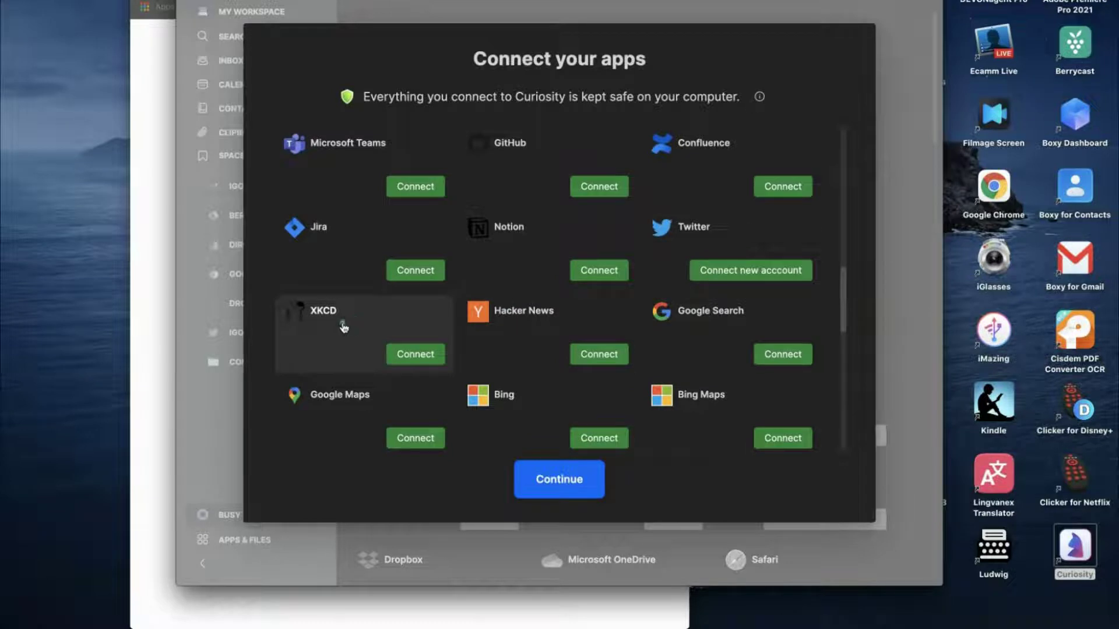
scroll(343, 327, "down", 2)
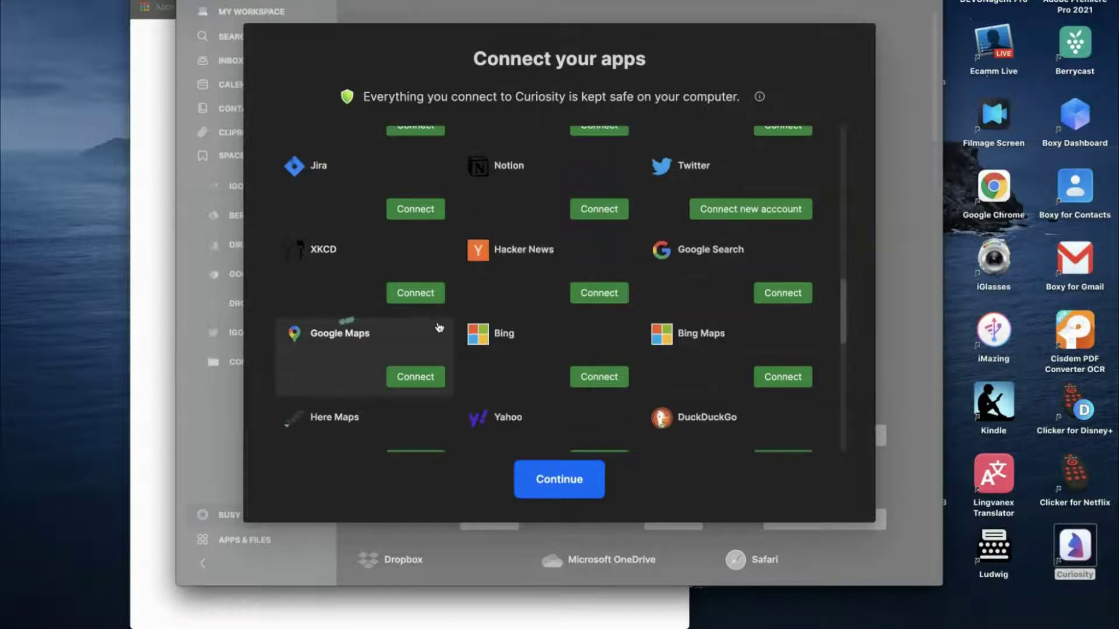
scroll(665, 339, "down", 2)
scroll(665, 335, "down", 2)
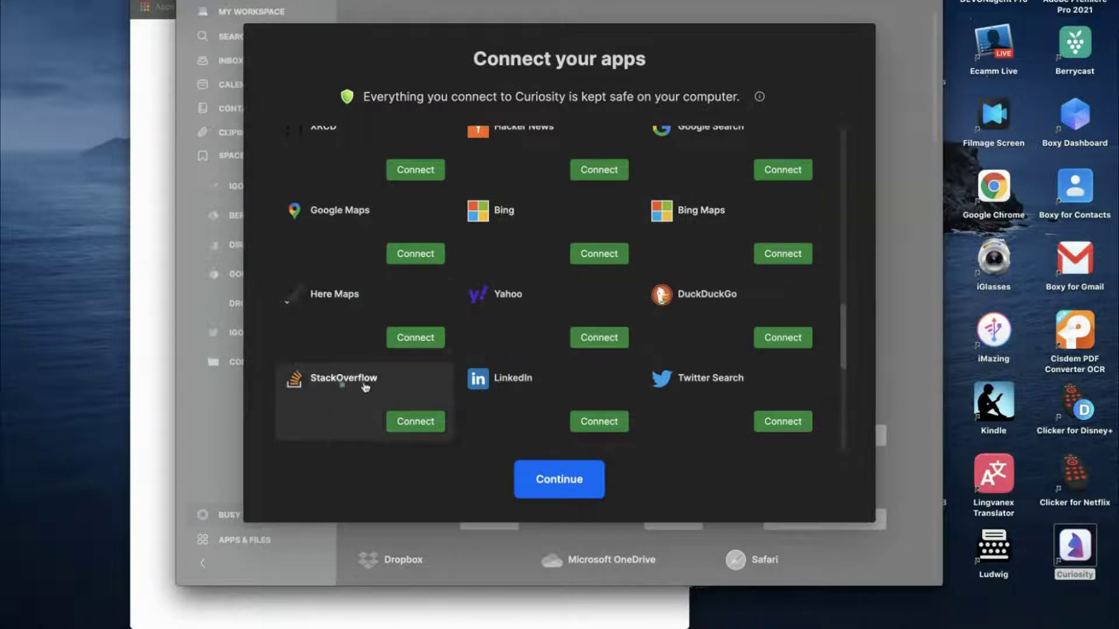
scroll(730, 394, "down", 1)
scroll(730, 392, "down", 8)
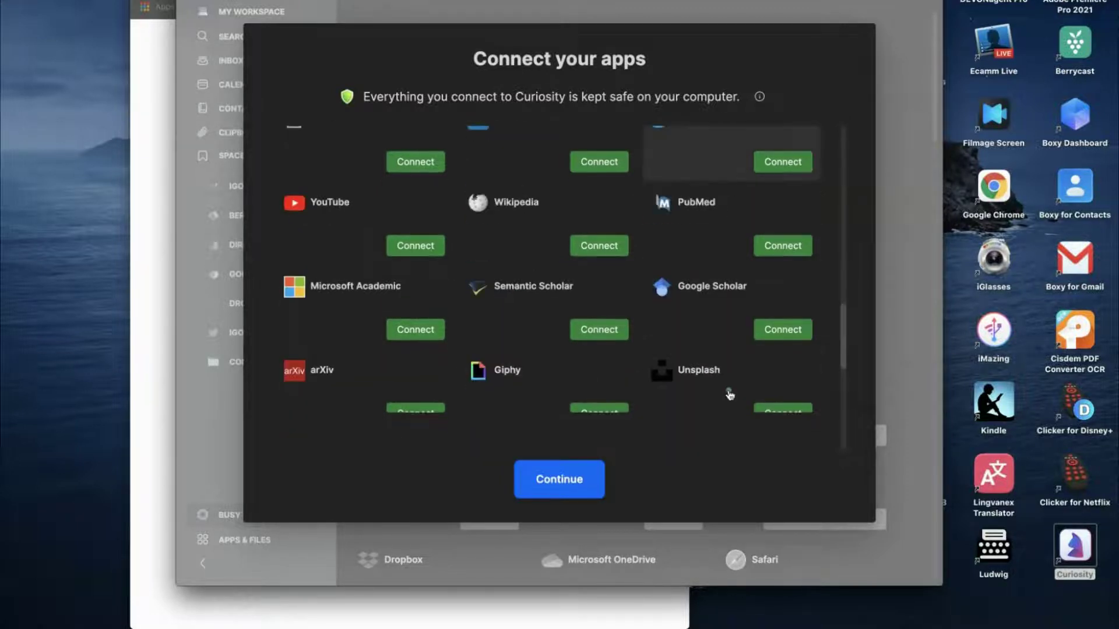
scroll(522, 217, "up", 1)
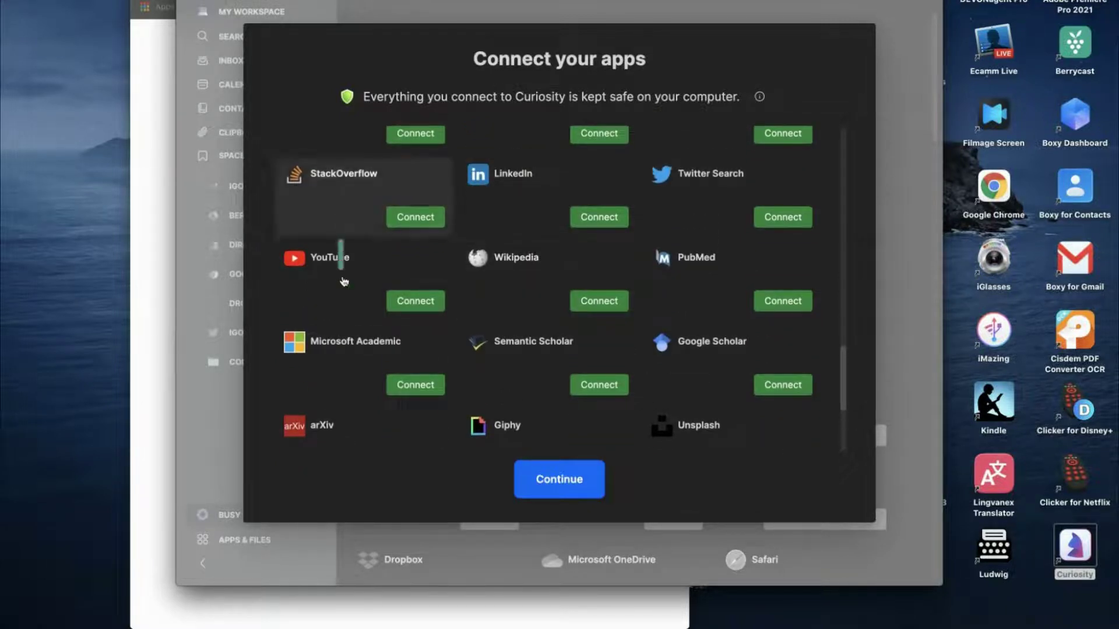
scroll(344, 277, "down", 1)
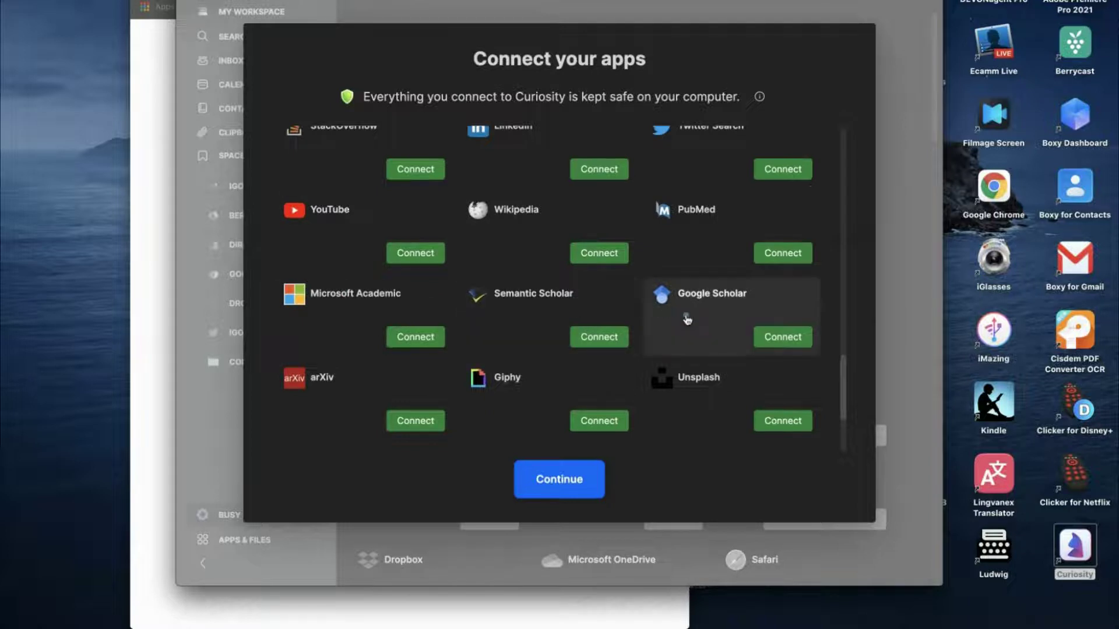
scroll(688, 319, "down", 2)
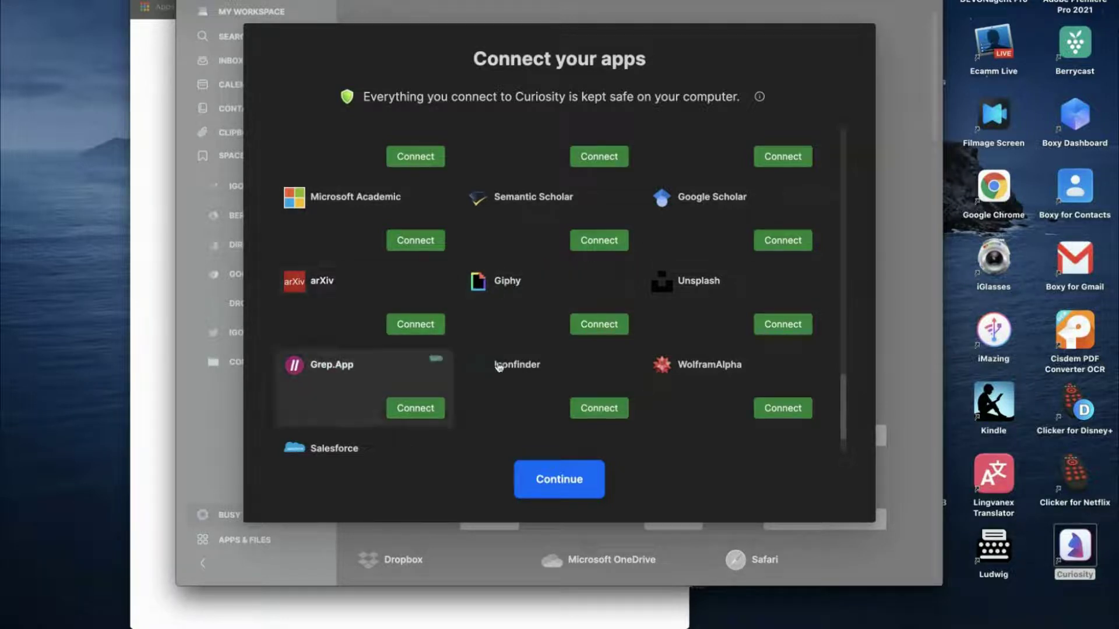
scroll(682, 387, "down", 2)
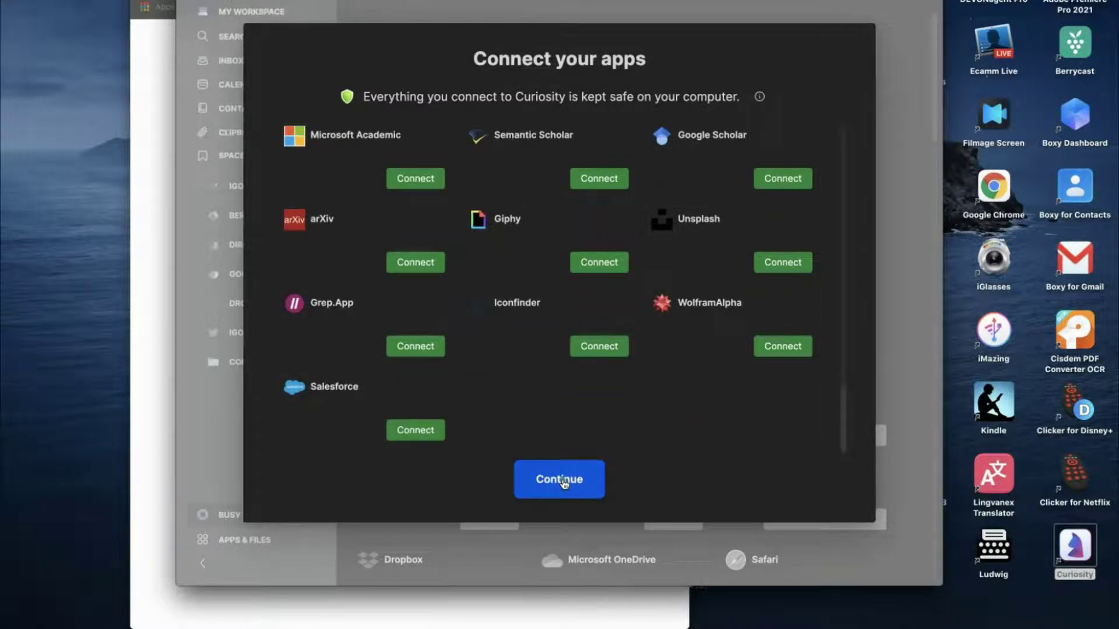
Finish connecting apps and dismiss the You're good to go! dialog
left_click(562, 484)
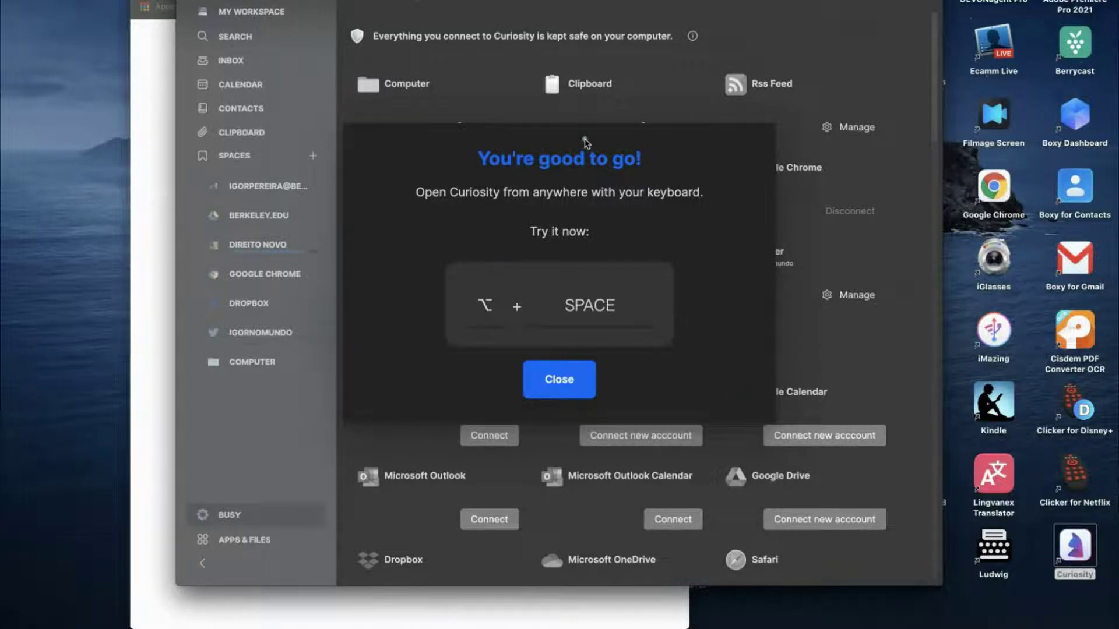
left_click(549, 386)
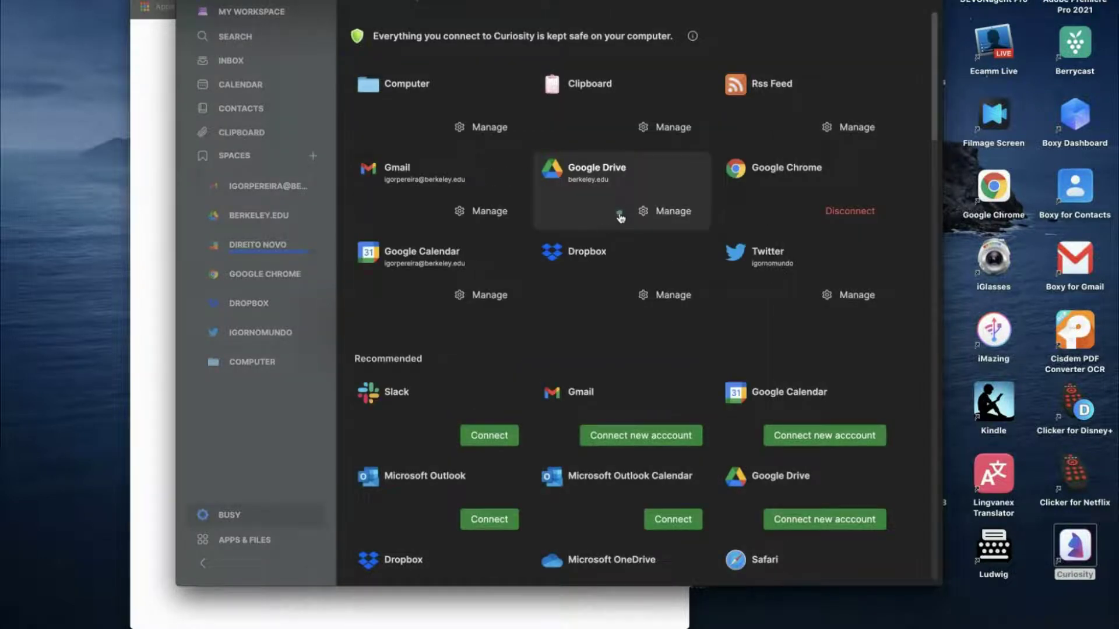
Search for 'direito' from the quick-access palette and browse the 9,023 results
key("alt+space")
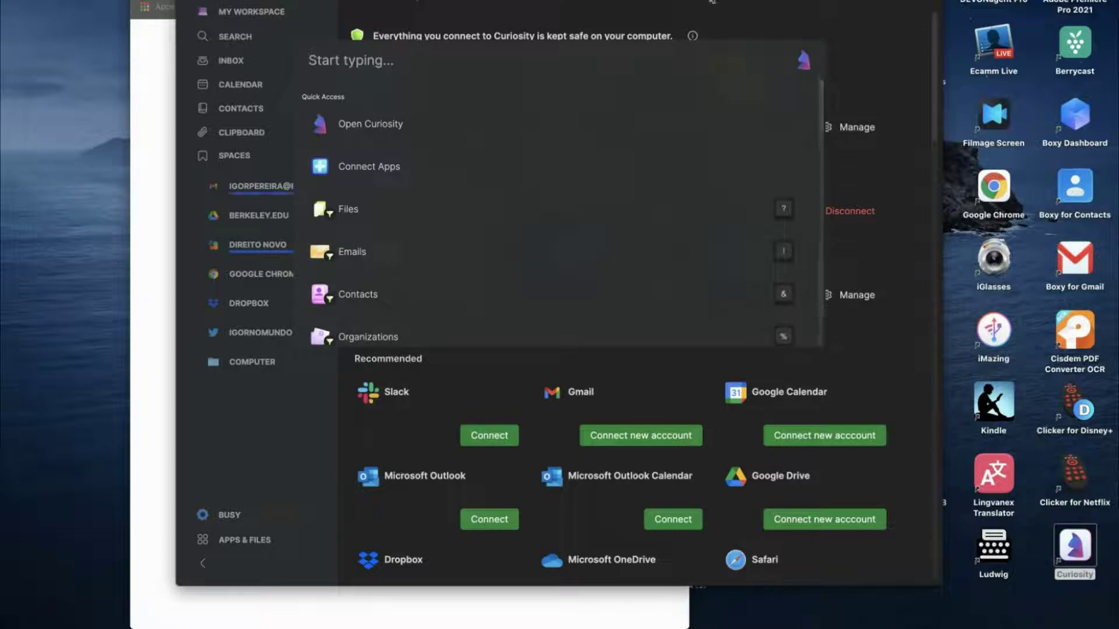
key("Escape")
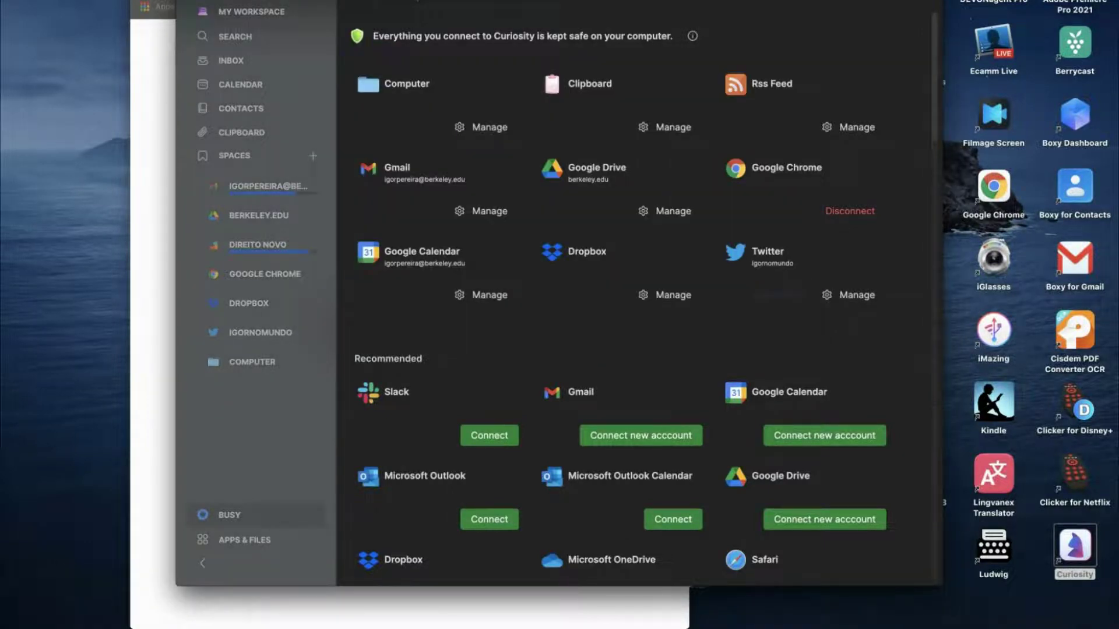
key("alt+space")
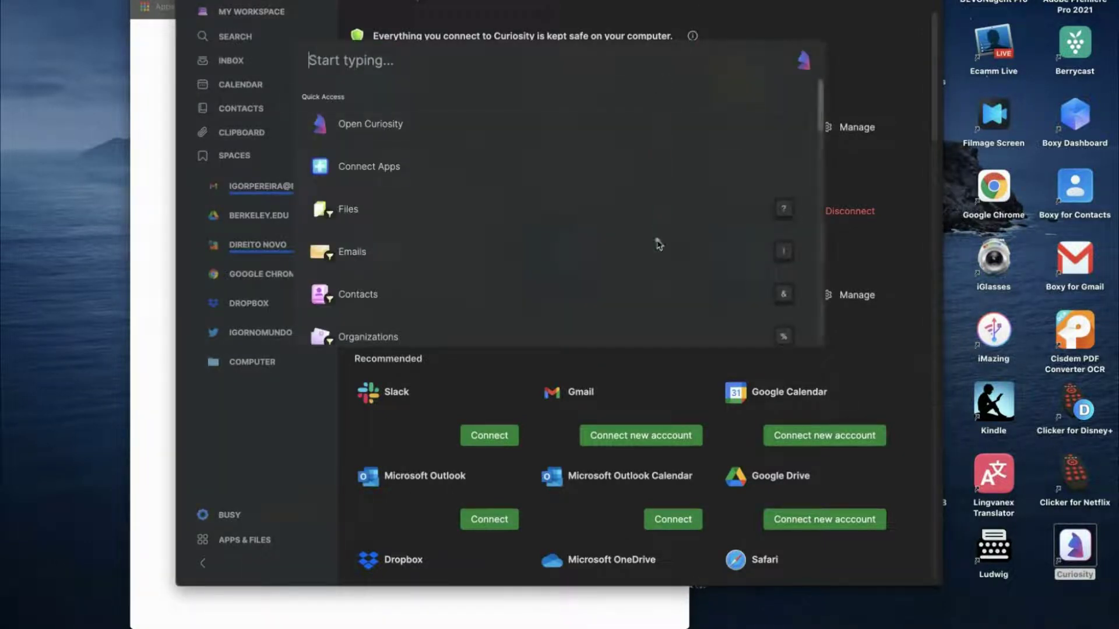
scroll(657, 243, "down", 5)
scroll(657, 242, "up", 5)
type("direito")
key("Return")
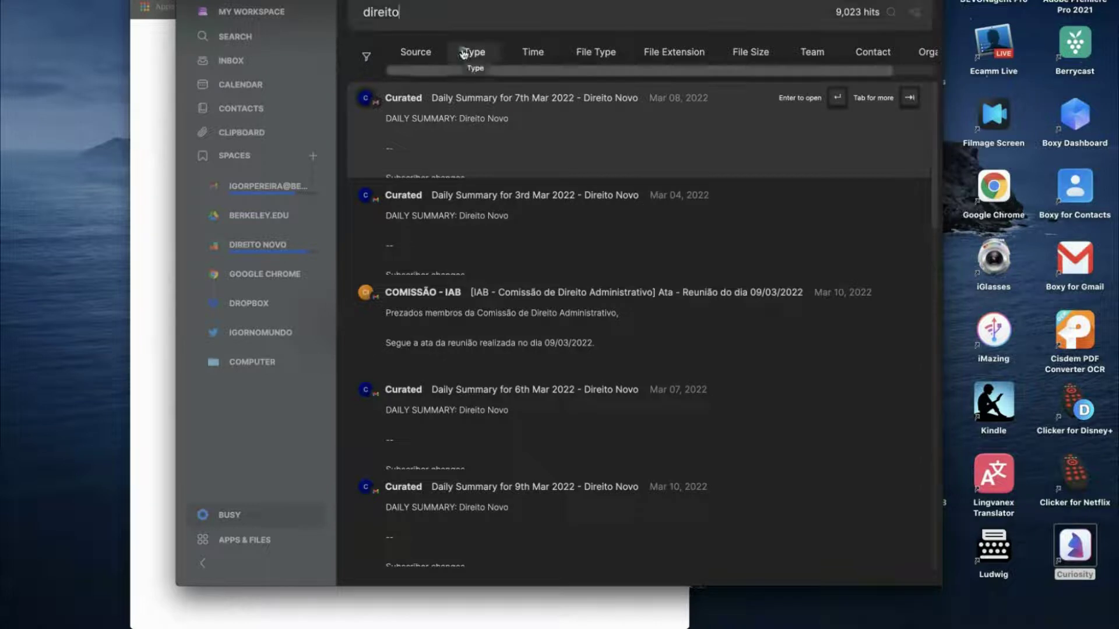
scroll(495, 198, "down", 3)
scroll(512, 251, "down", 5)
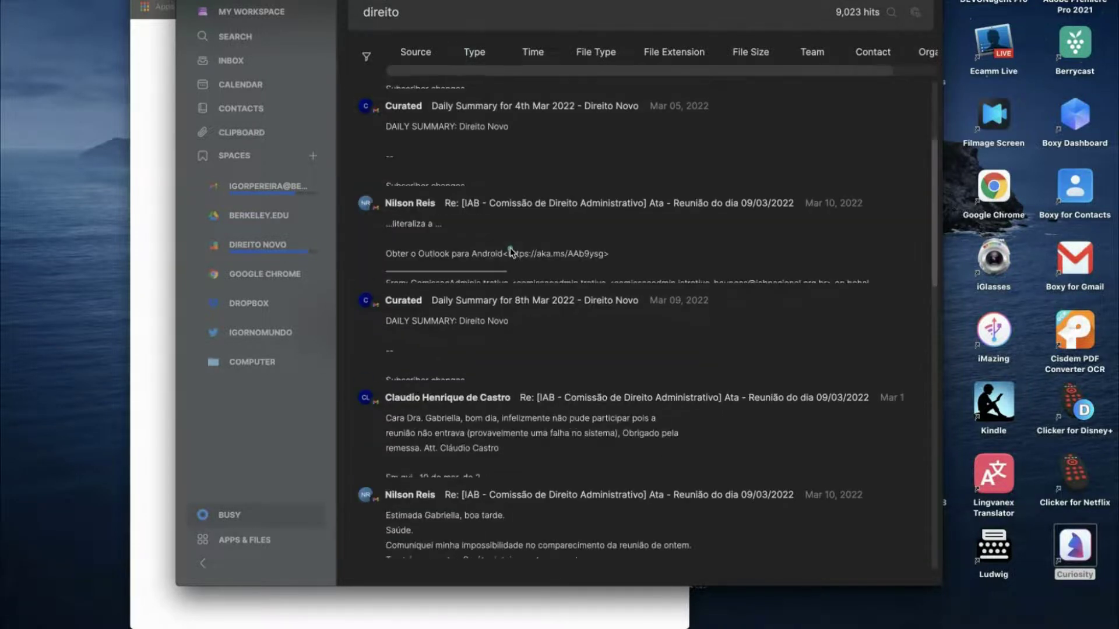
scroll(511, 252, "down", 5)
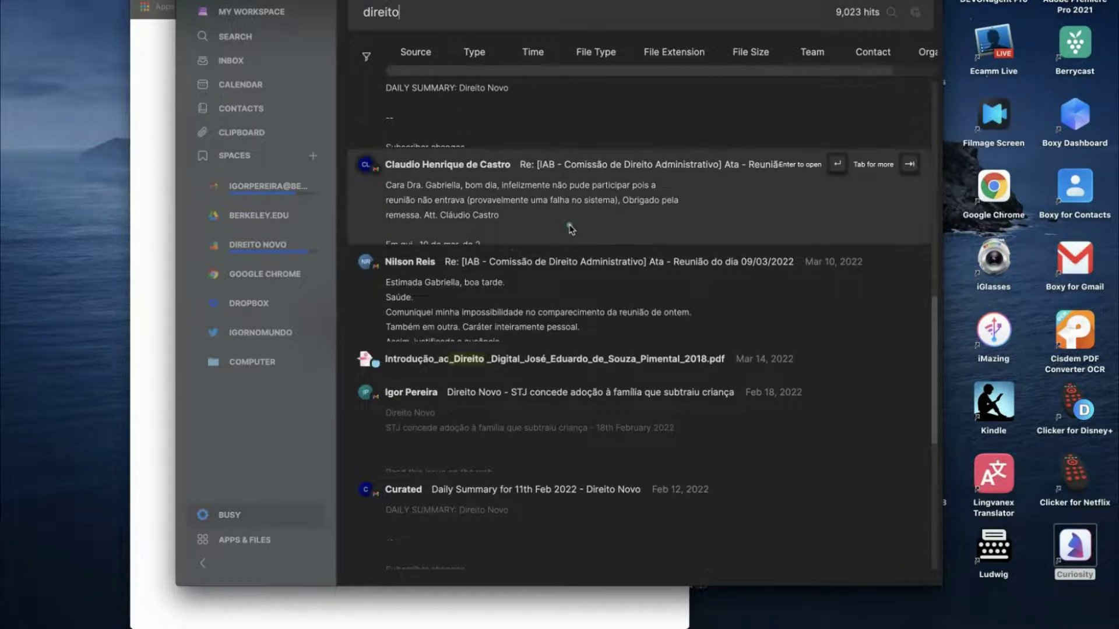
scroll(570, 222, "down", 8)
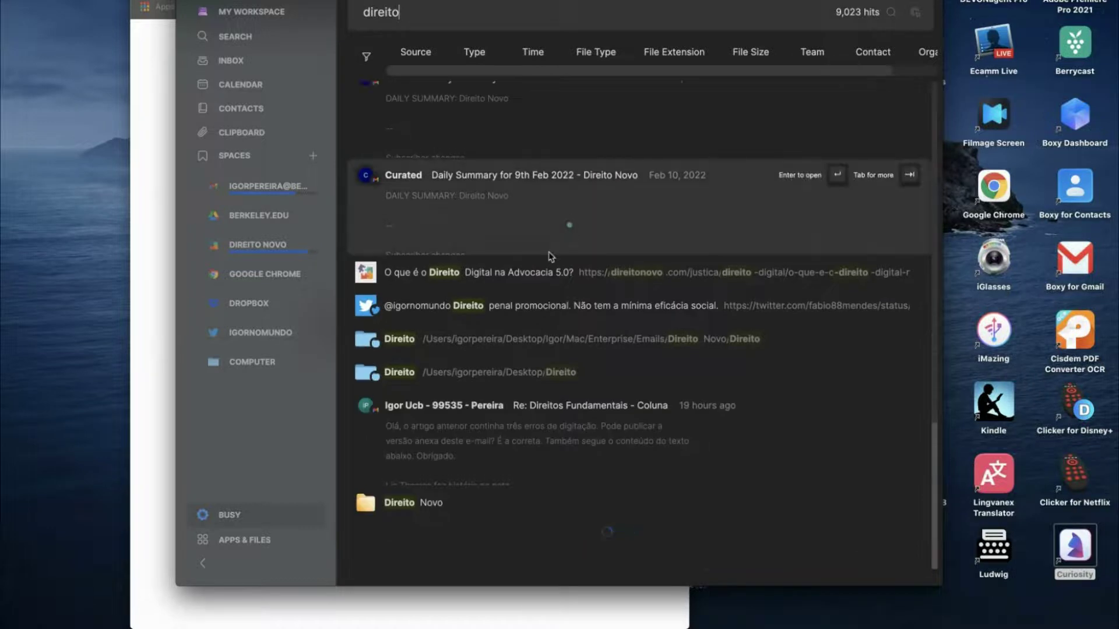
scroll(497, 277, "up", 2)
Search for 'law' and scroll through the 6,049 results back to the top
type("law")
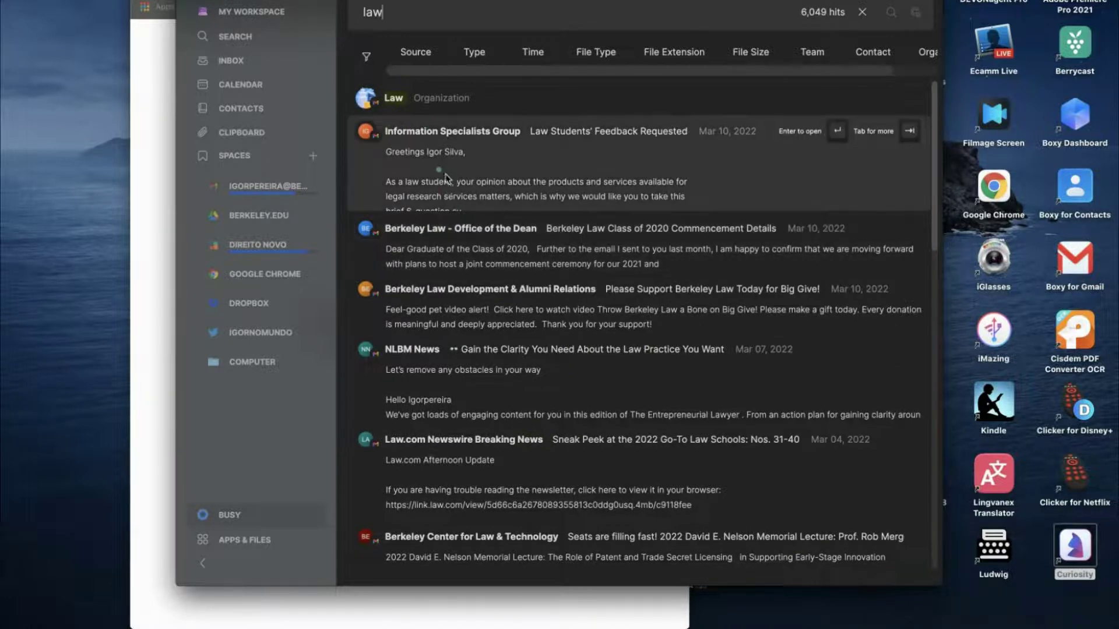
scroll(454, 262, "down", 2)
scroll(477, 376, "down", 2)
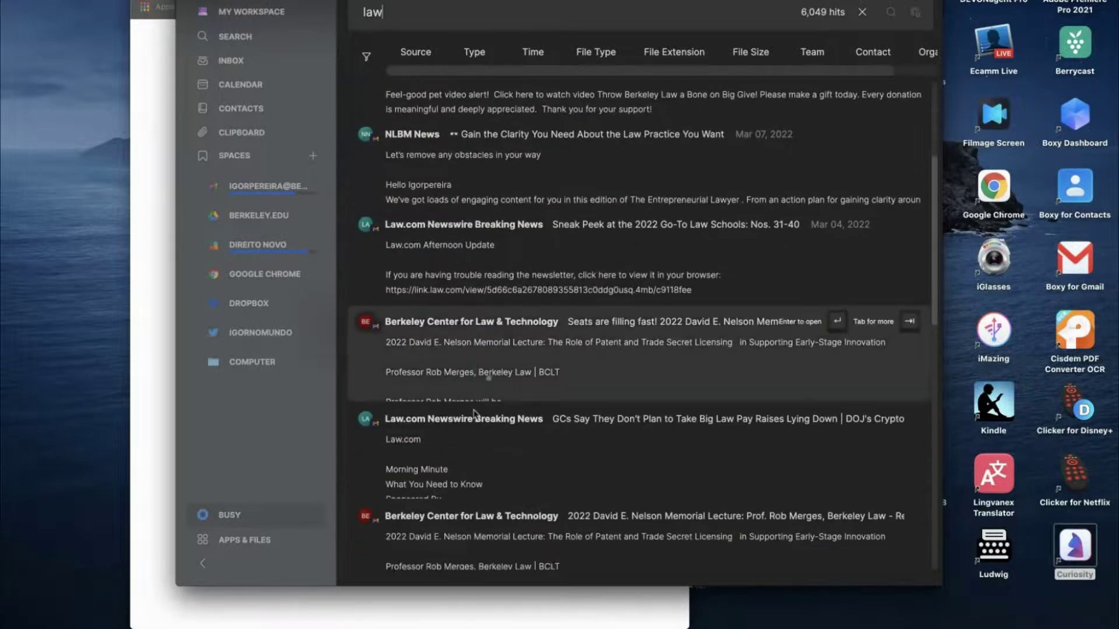
scroll(475, 415, "down", 5)
scroll(475, 415, "up", 5)
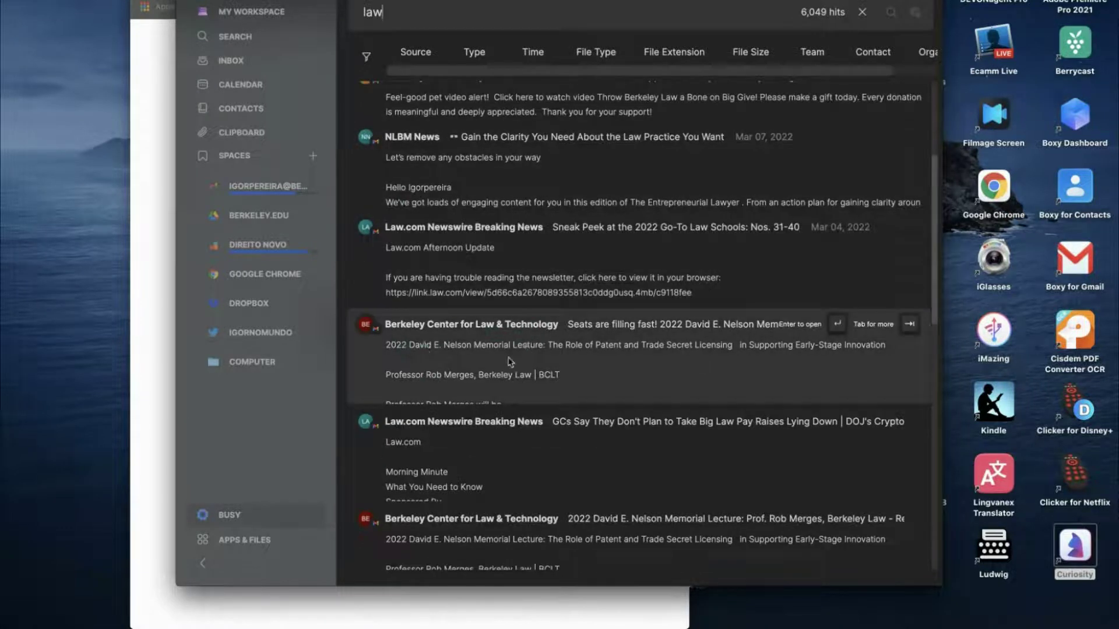
scroll(439, 82, "up", 1)
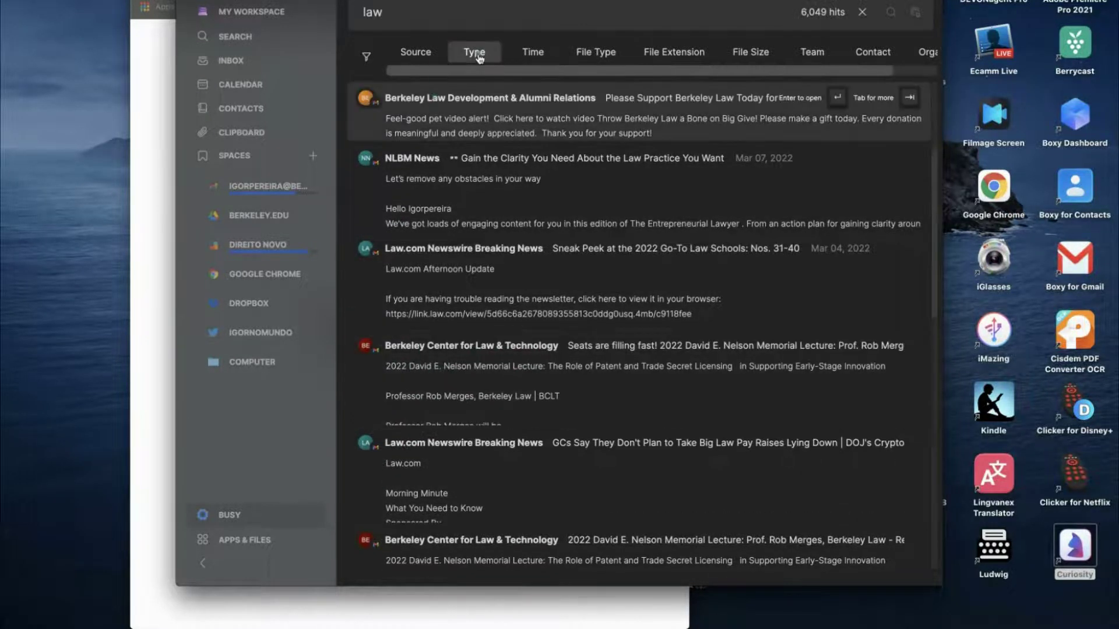
left_click(476, 53)
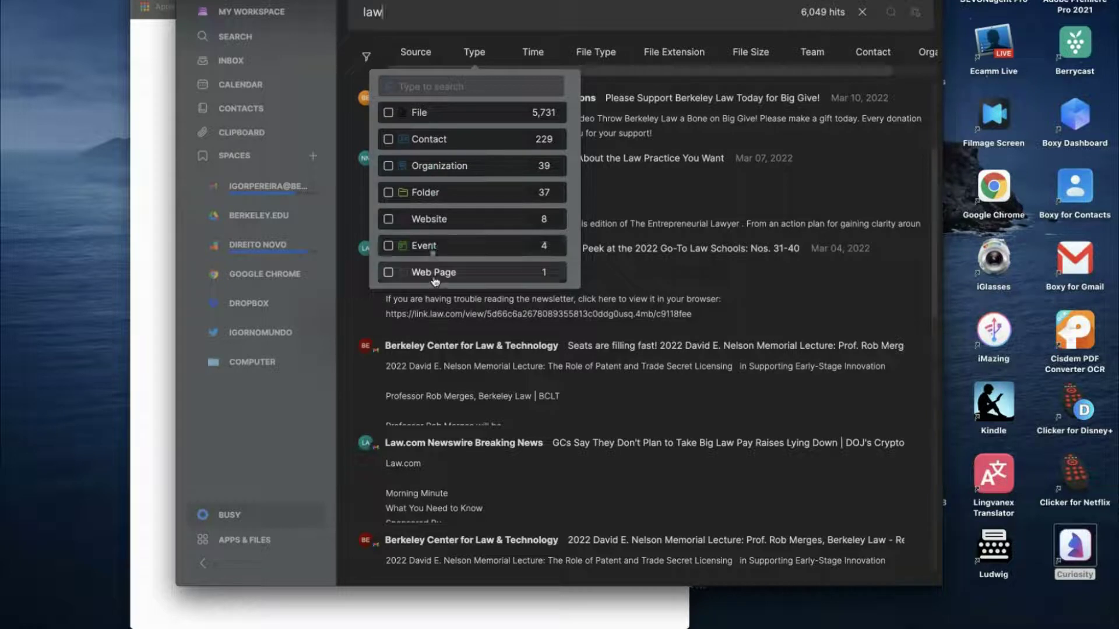
left_click(415, 52)
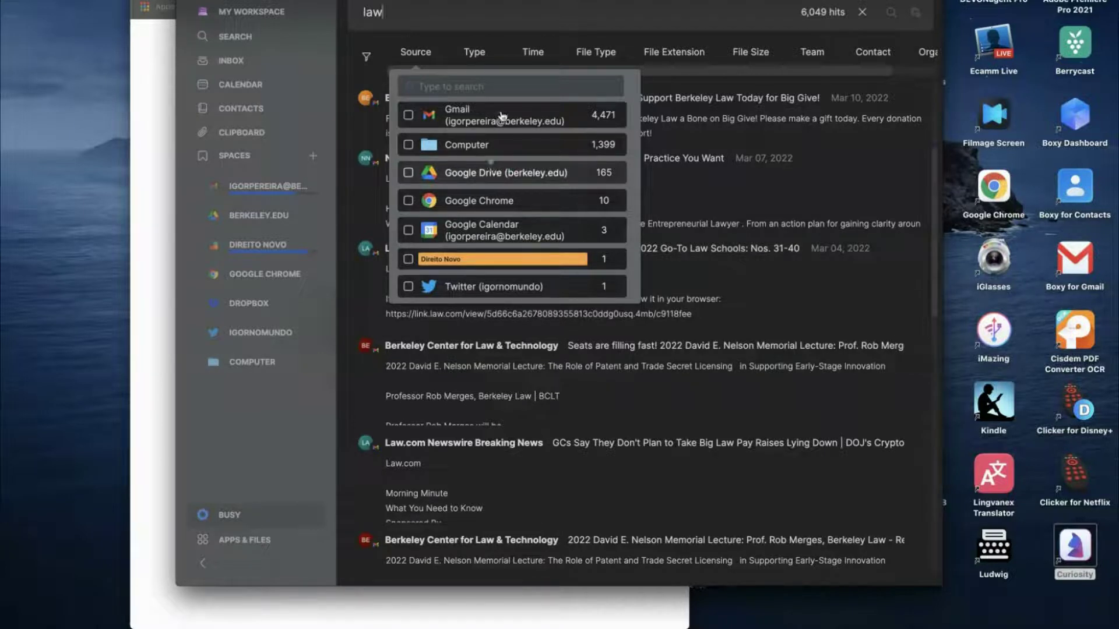
left_click(678, 54)
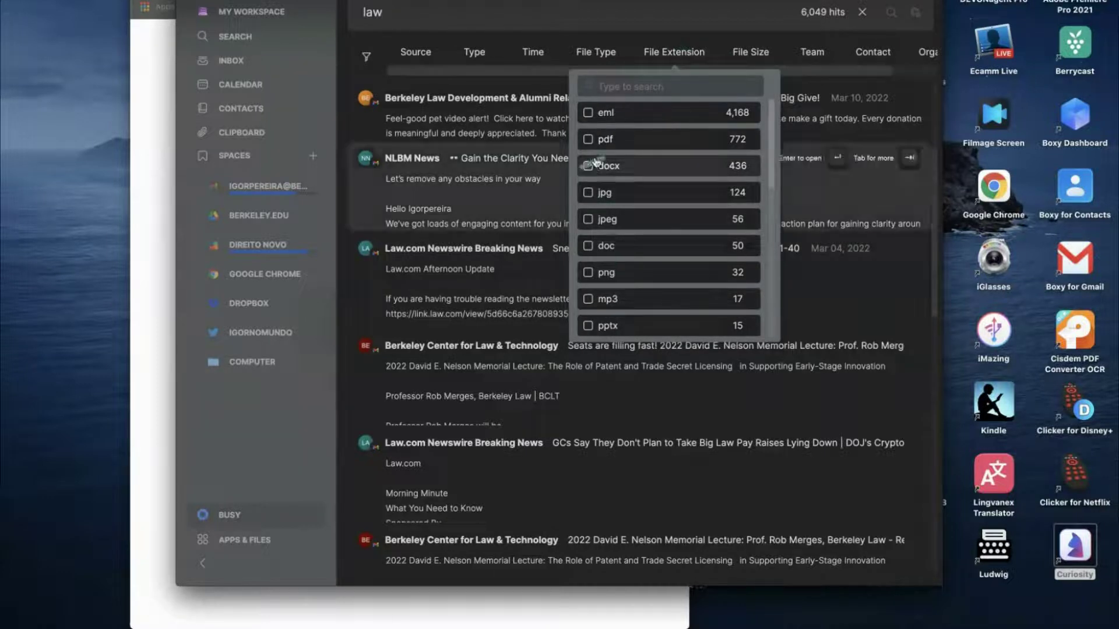
left_click(596, 53)
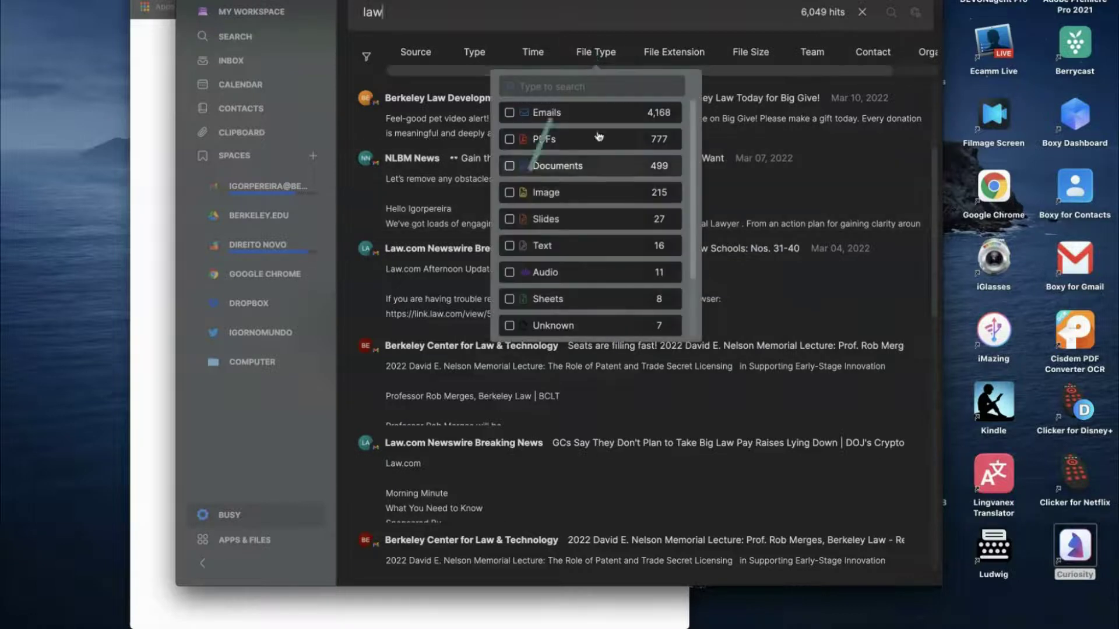
left_click(750, 53)
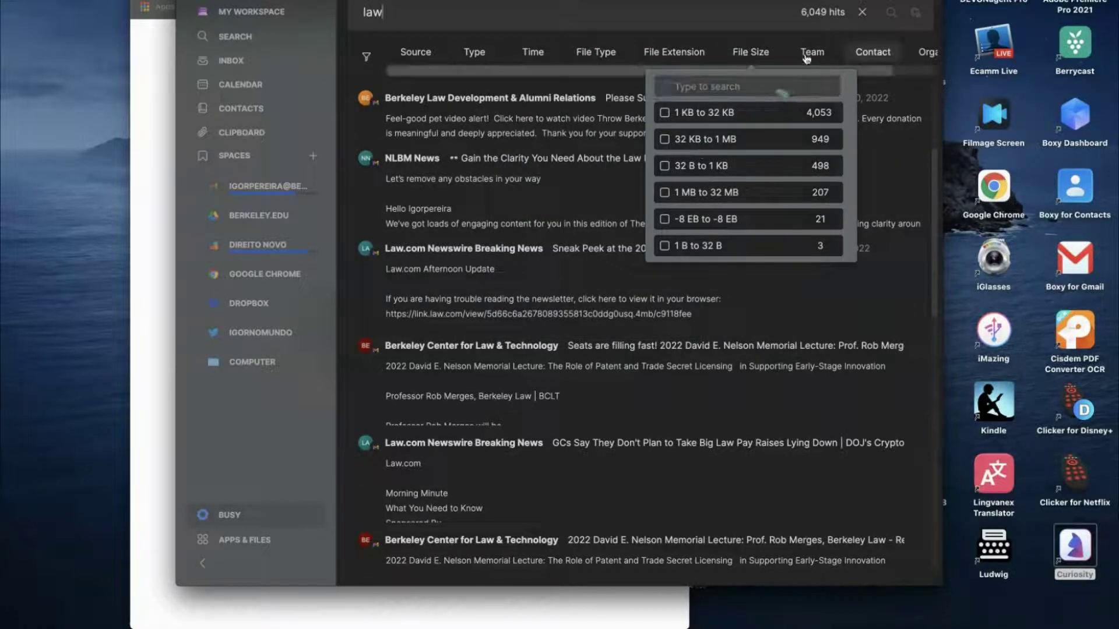
left_click(874, 52)
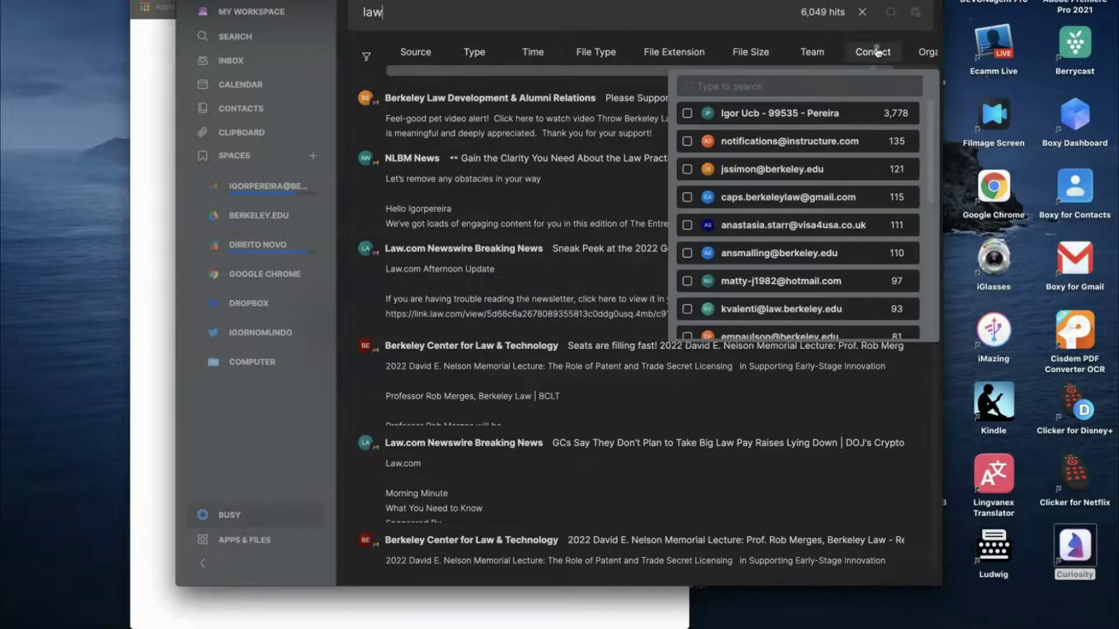
left_click(876, 52)
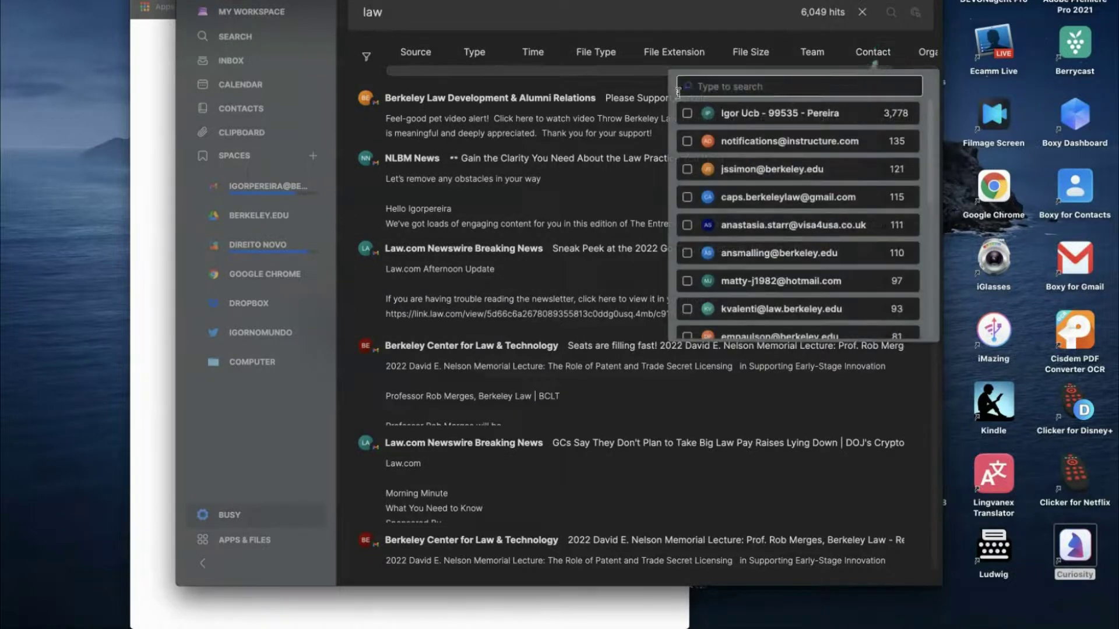
left_click(816, 56)
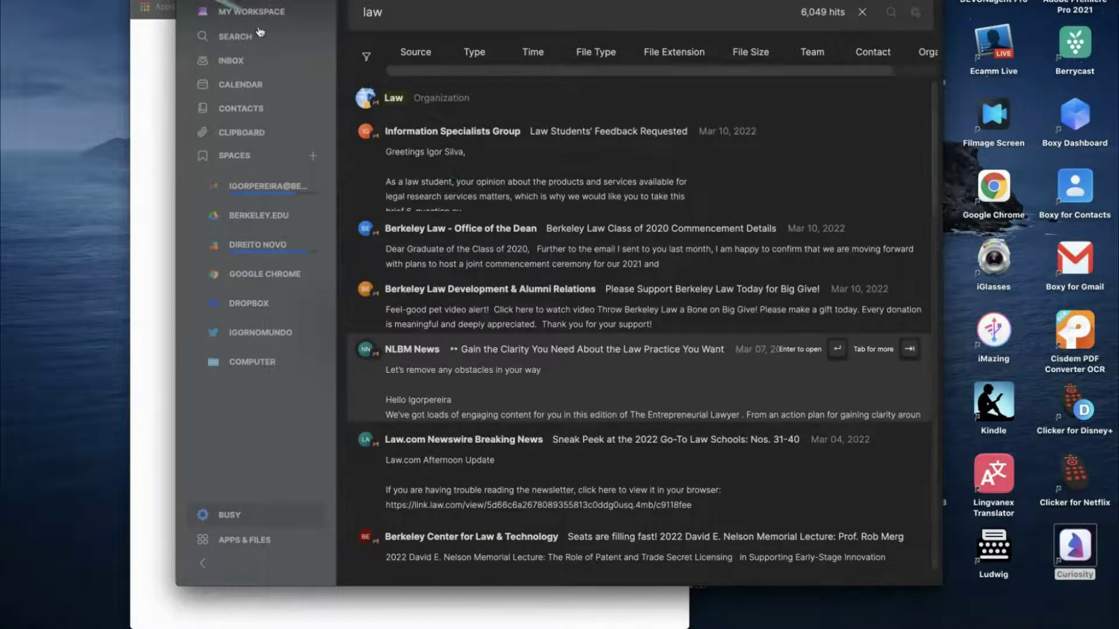
left_click(237, 16)
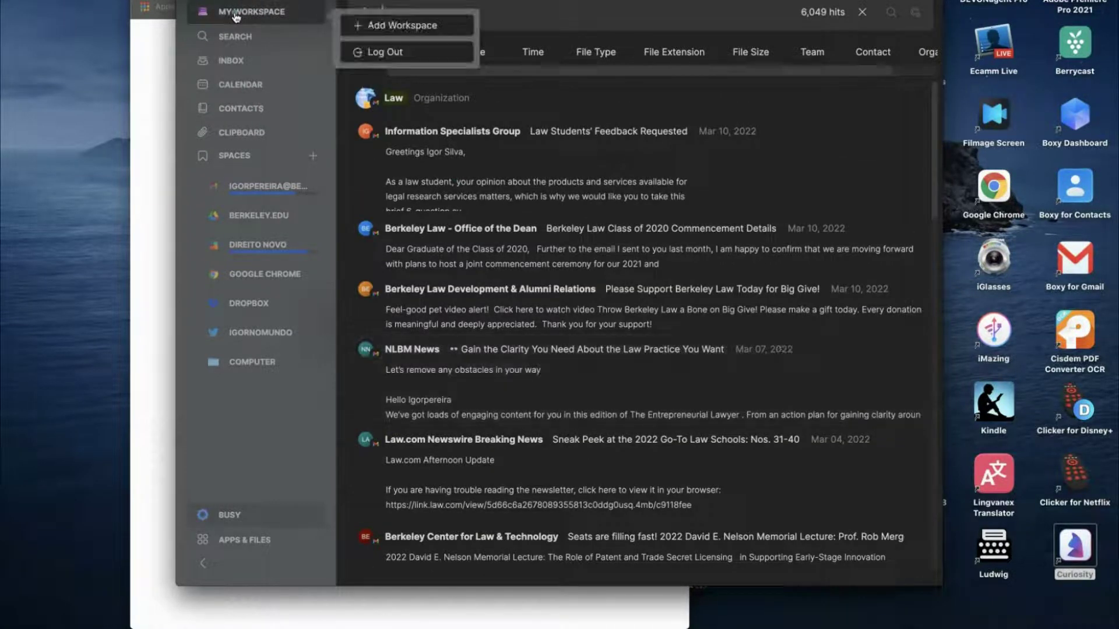
left_click(258, 17)
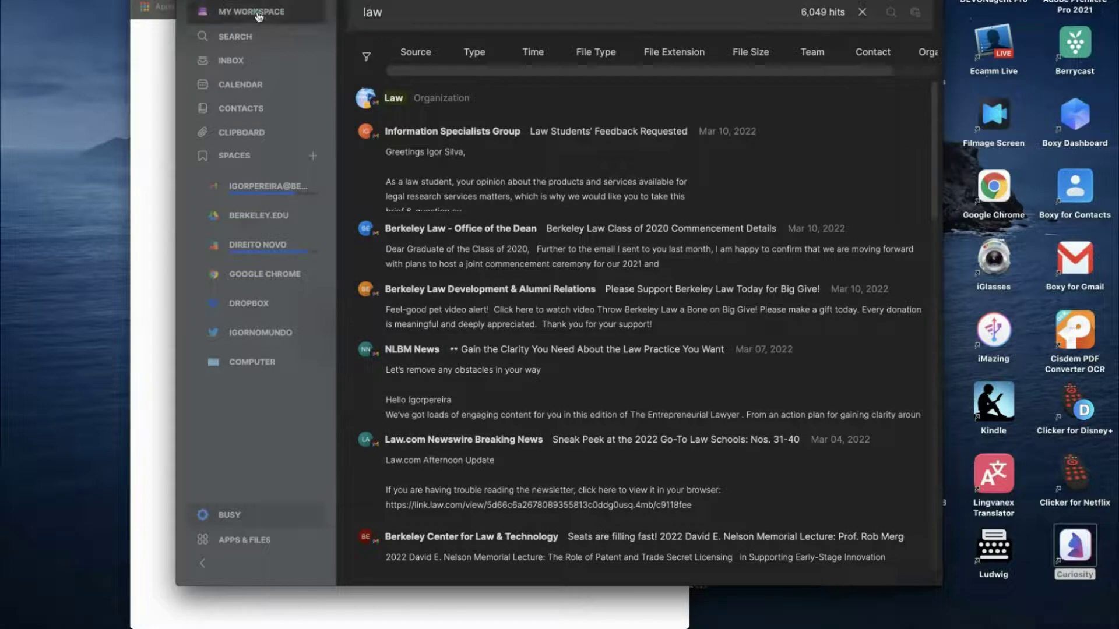
left_click(256, 14)
Open the Pixel True Design Time Giveaway email from the inbox and show its commands menu
left_click(228, 61)
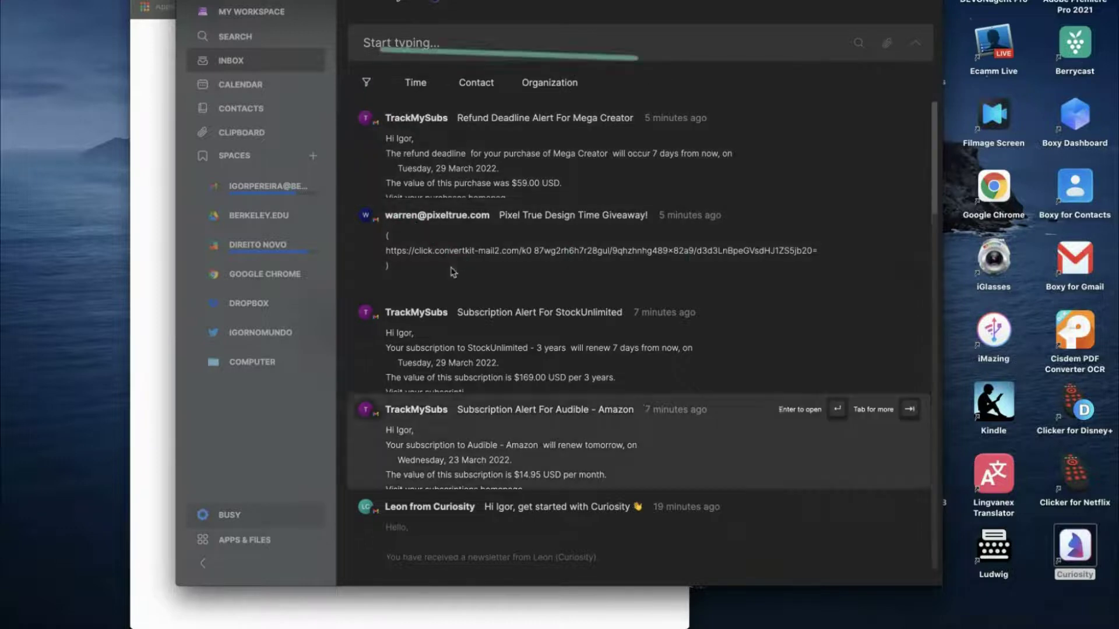
left_click(536, 253)
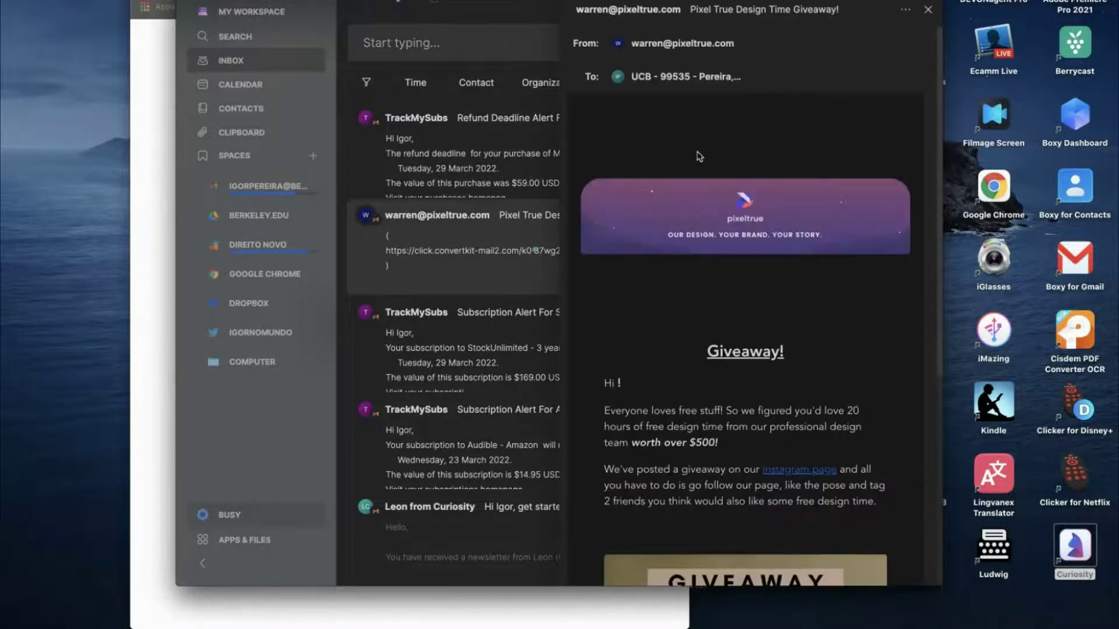
scroll(687, 252, "down", 5)
scroll(686, 253, "down", 5)
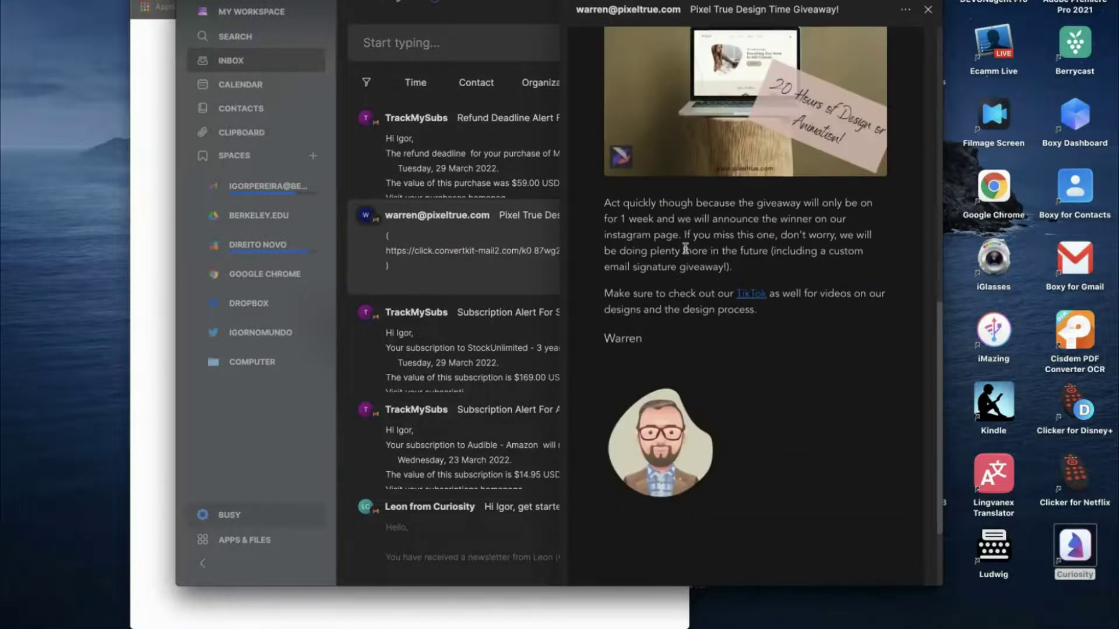
scroll(686, 252, "down", 3)
scroll(686, 252, "up", 10)
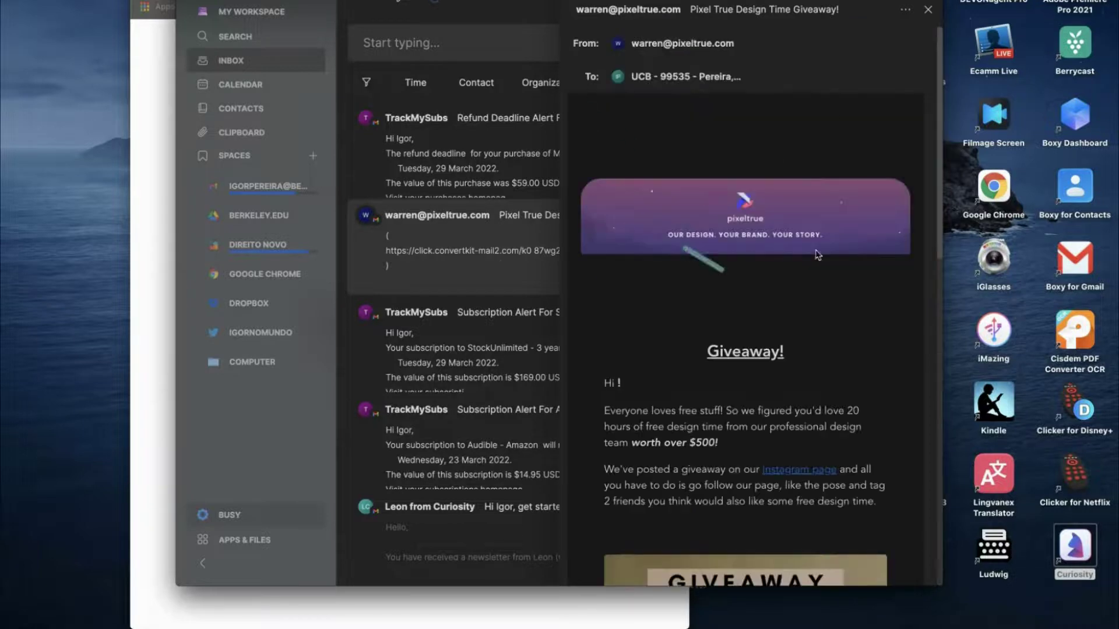
left_click(906, 12)
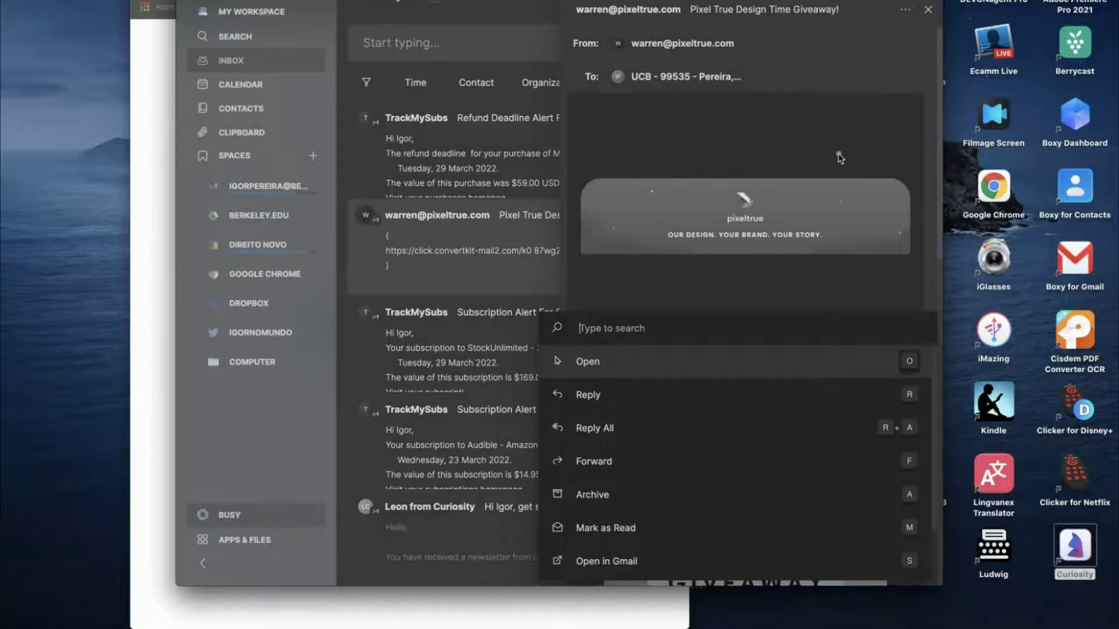
Close the email preview and view the 21–27 Mar 2022 calendar week
key("Escape")
left_click(928, 9)
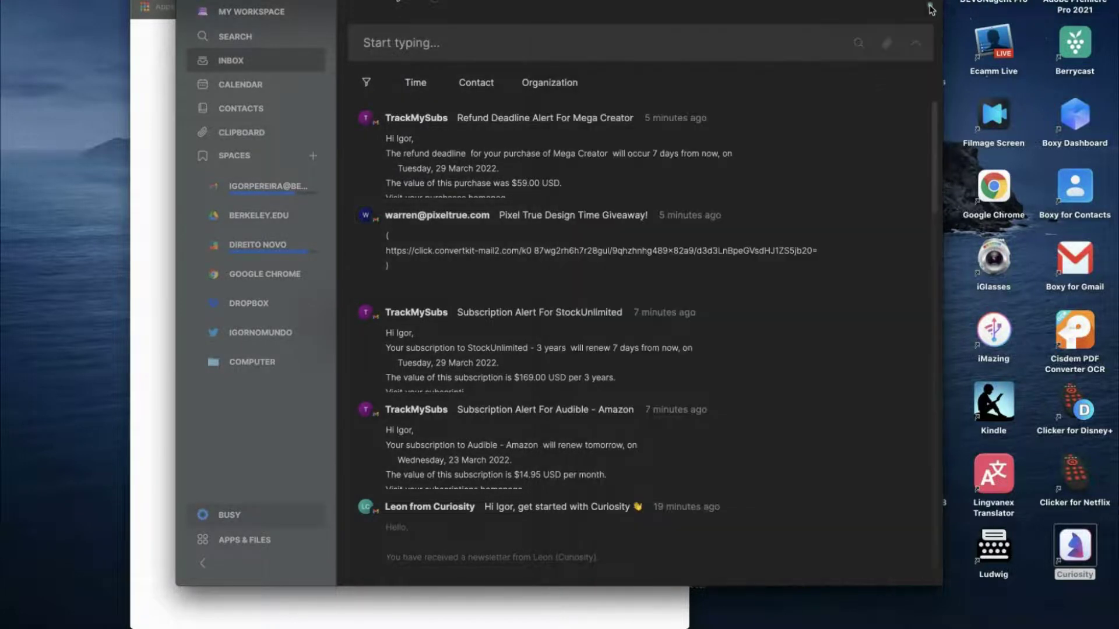
left_click(236, 85)
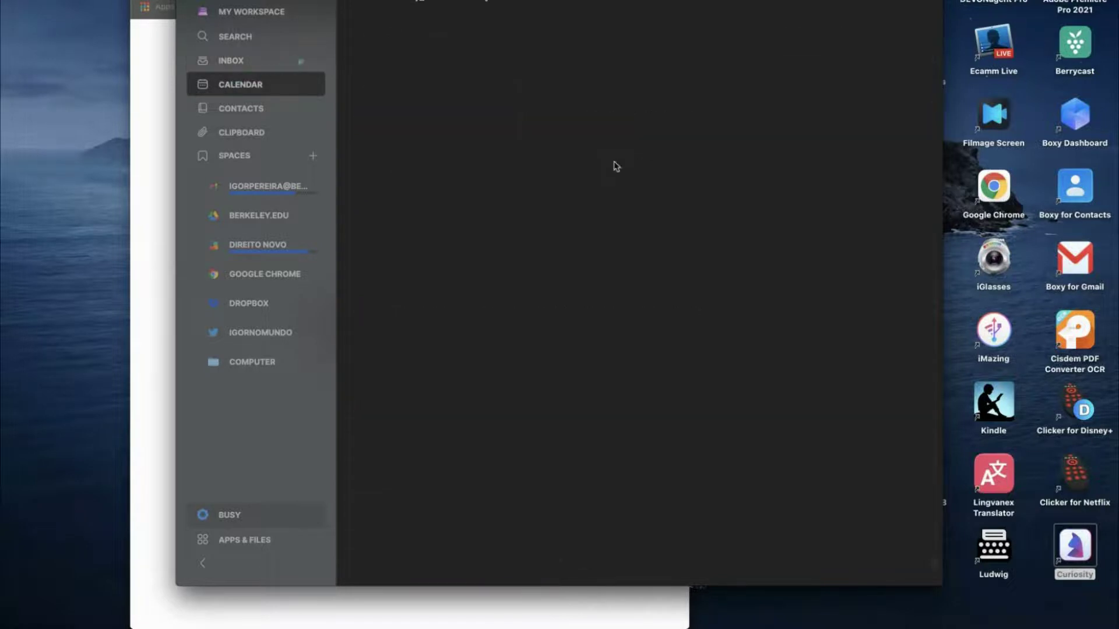
scroll(606, 215, "down", 1)
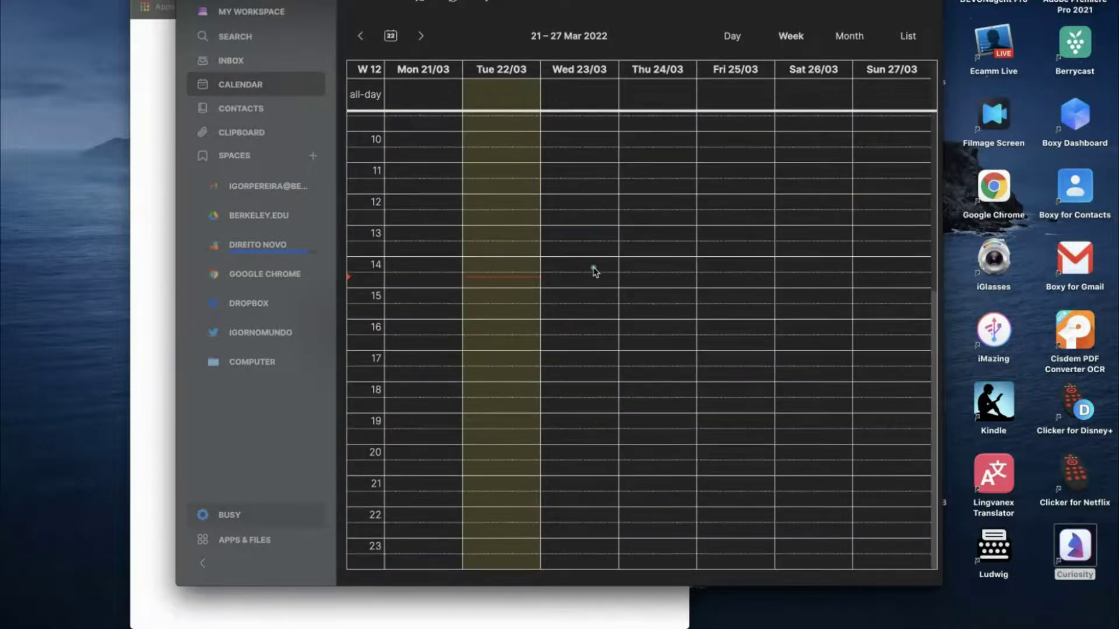
scroll(594, 271, "up", 5)
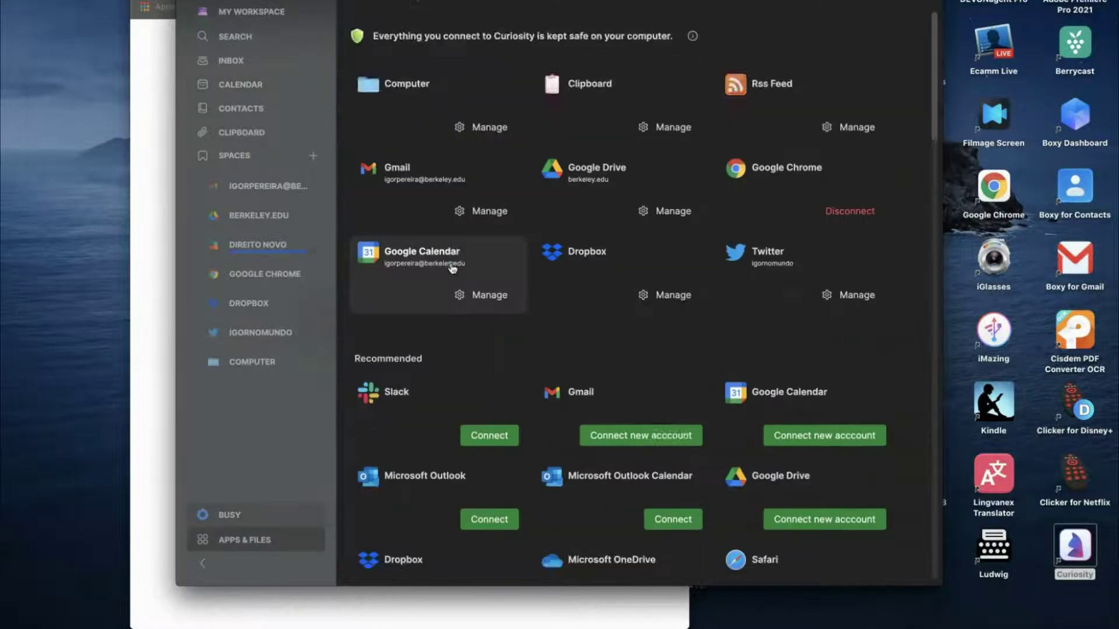
Scroll down to Upcoming Integrations and vote for Crunchbase and Loom
scroll(450, 262, "down", 8)
scroll(452, 268, "down", 2)
scroll(452, 268, "down", 8)
scroll(452, 268, "down", 8)
scroll(452, 268, "down", 5)
scroll(452, 268, "down", 1)
scroll(452, 268, "up", 8)
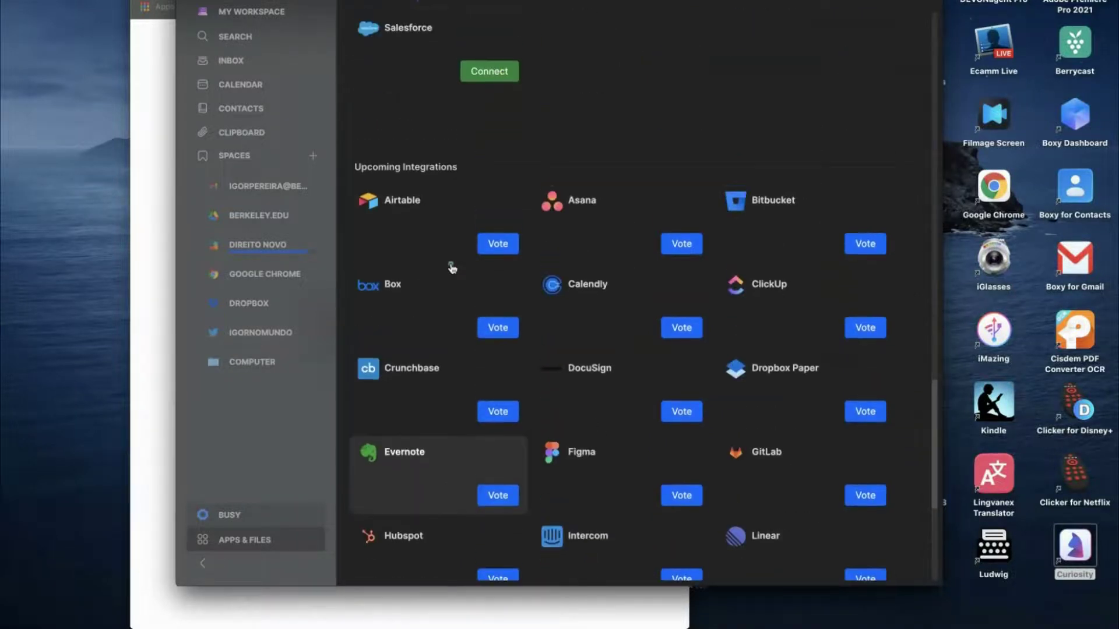
scroll(451, 268, "down", 3)
scroll(452, 268, "down", 2)
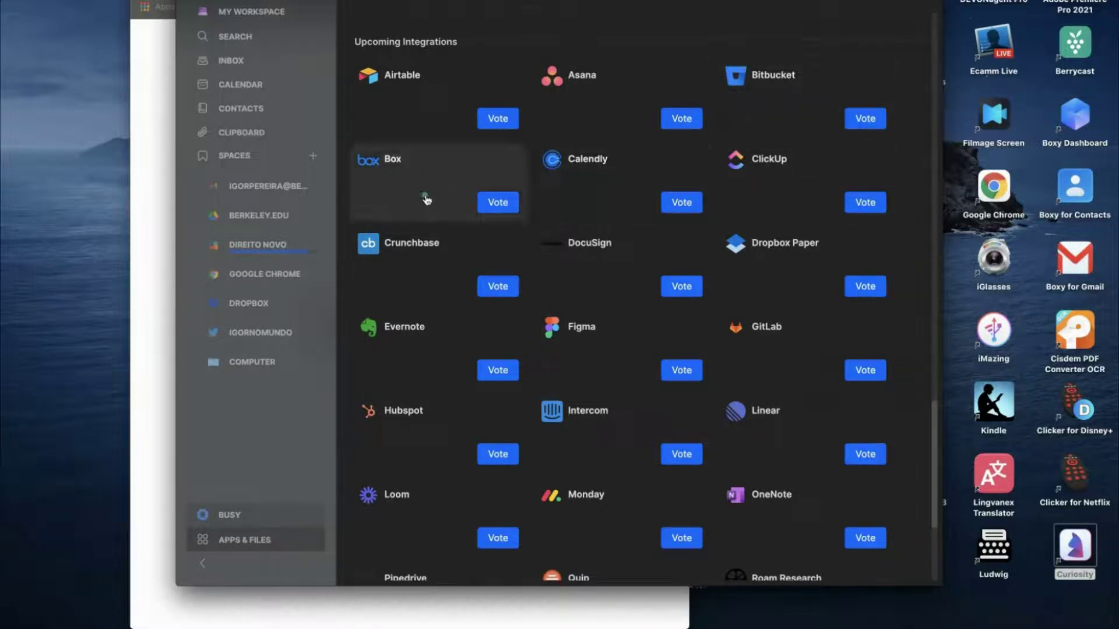
scroll(426, 199, "down", 2)
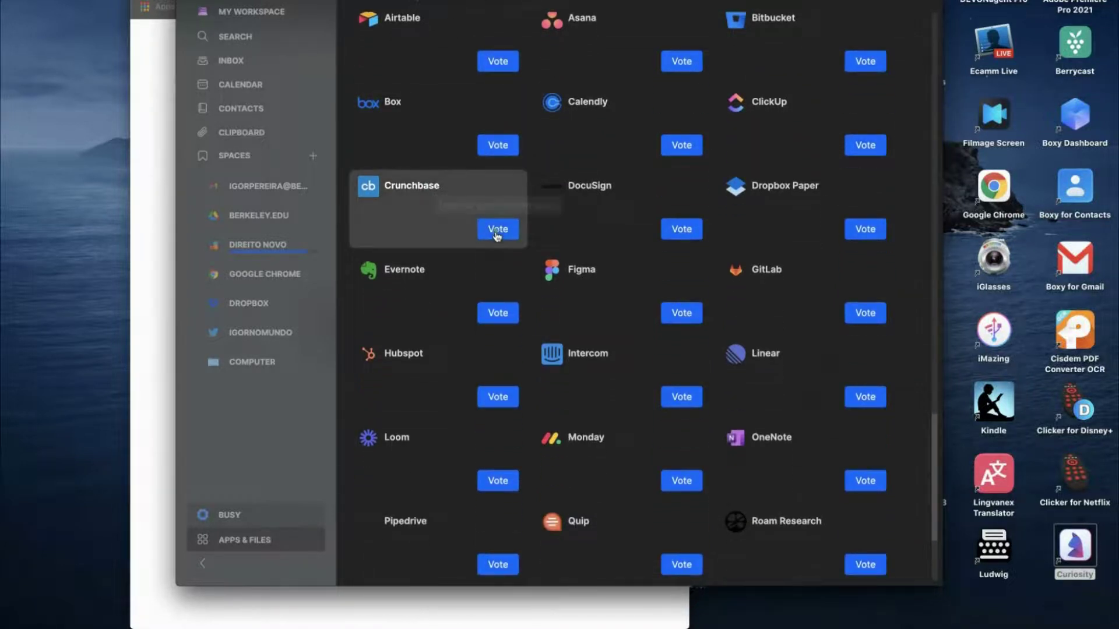
left_click(496, 232)
scroll(497, 262, "down", 5)
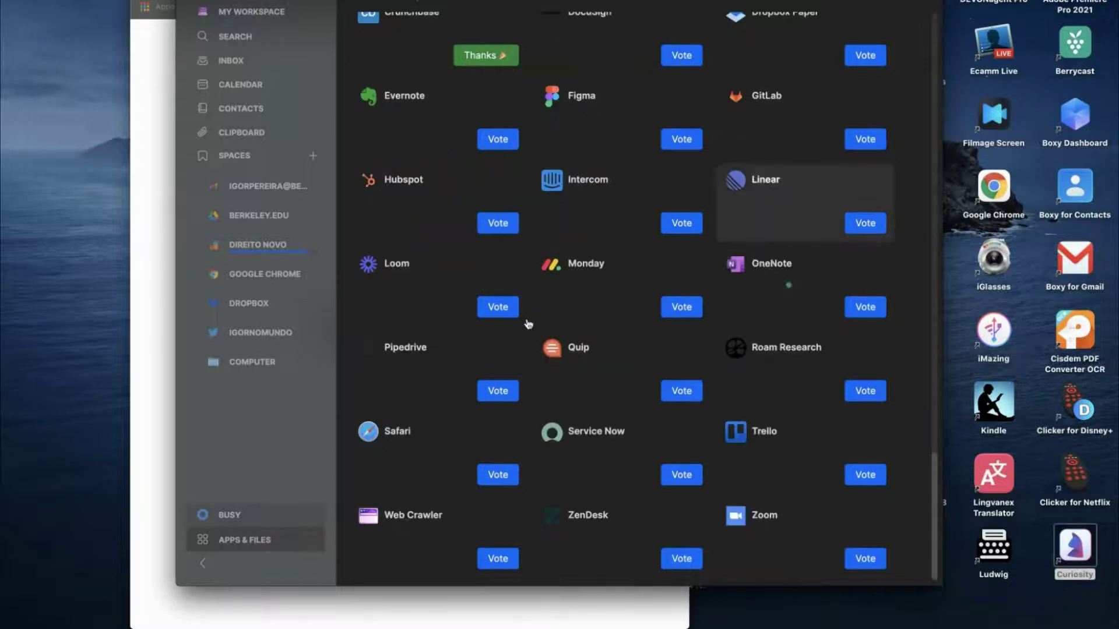
left_click(498, 304)
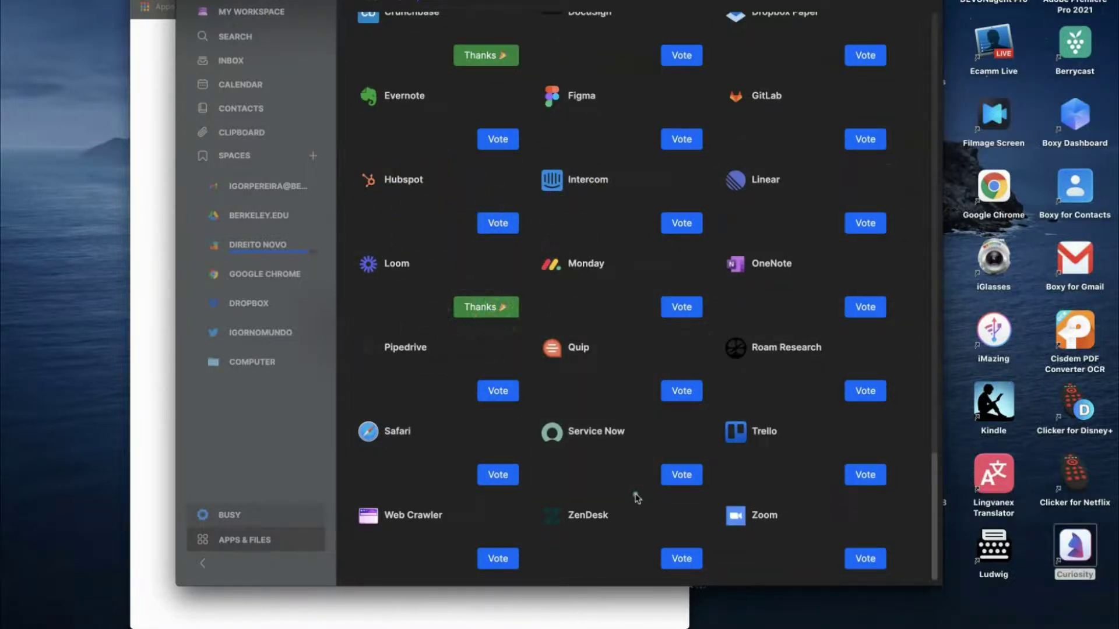
Vote for Trello, Zoom and Dropbox Paper, then return to the connected apps list
left_click(867, 475)
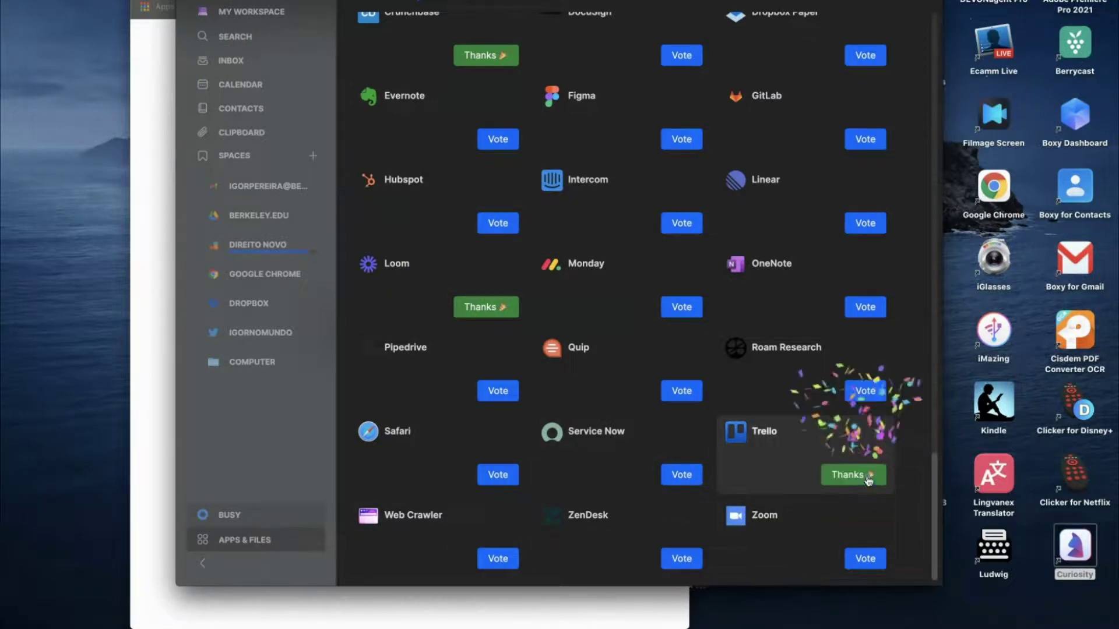
left_click(868, 561)
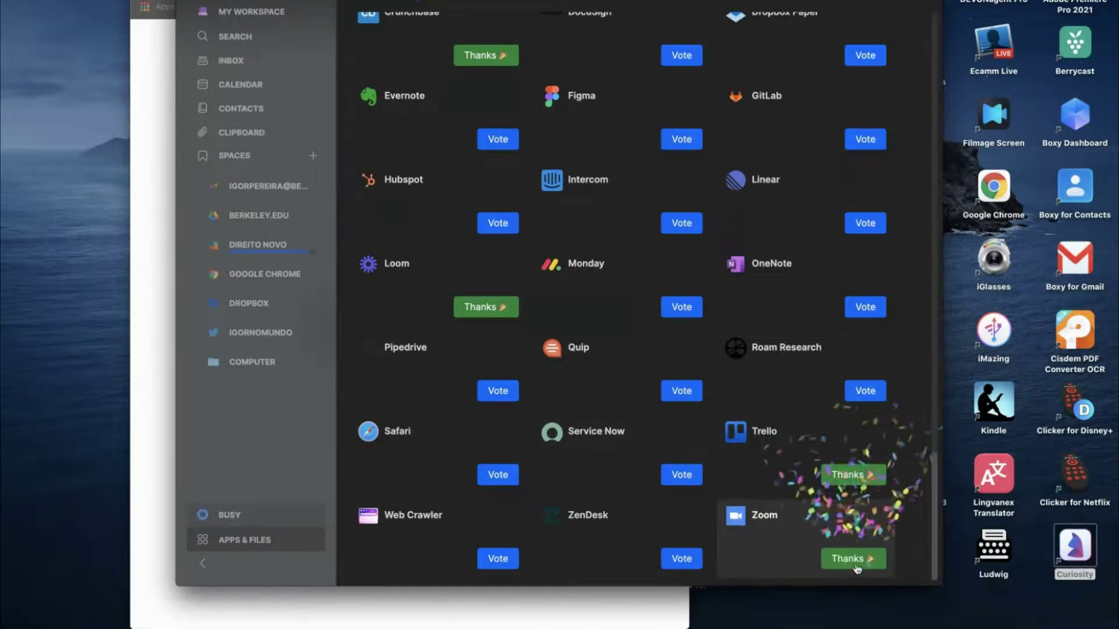
scroll(625, 415, "up", 5)
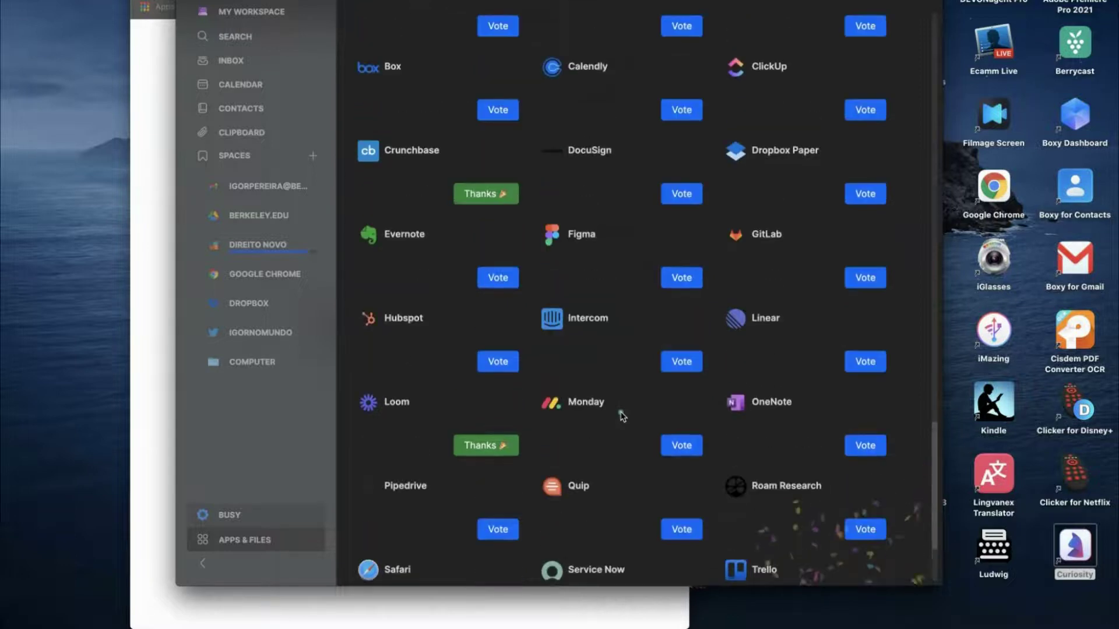
scroll(622, 414, "up", 5)
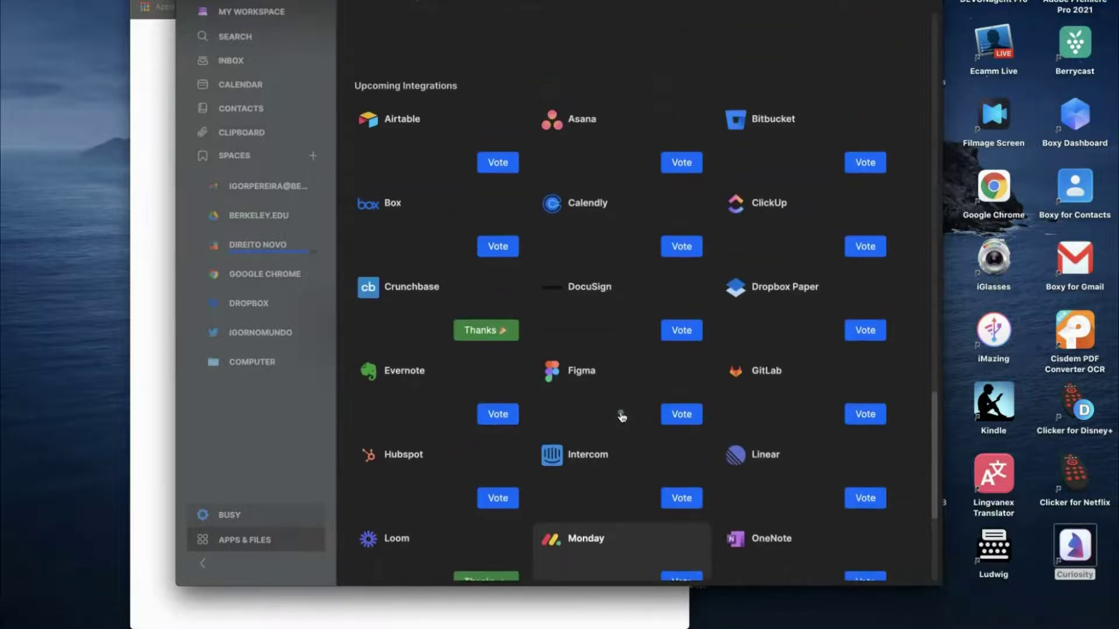
left_click(858, 340)
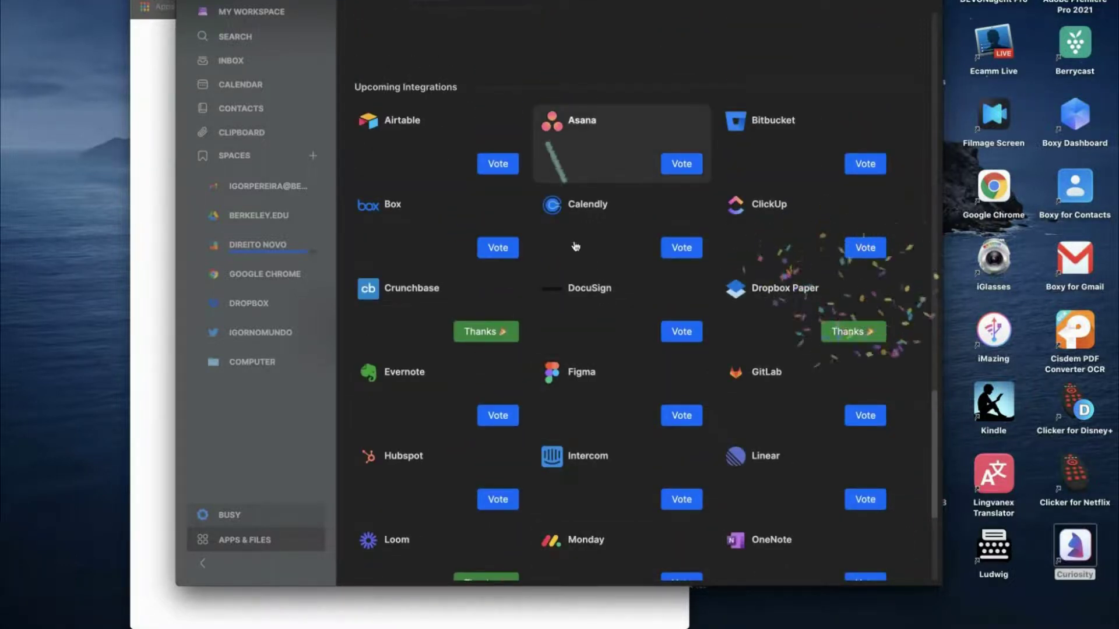
scroll(575, 245, "up", 2)
scroll(576, 246, "up", 5)
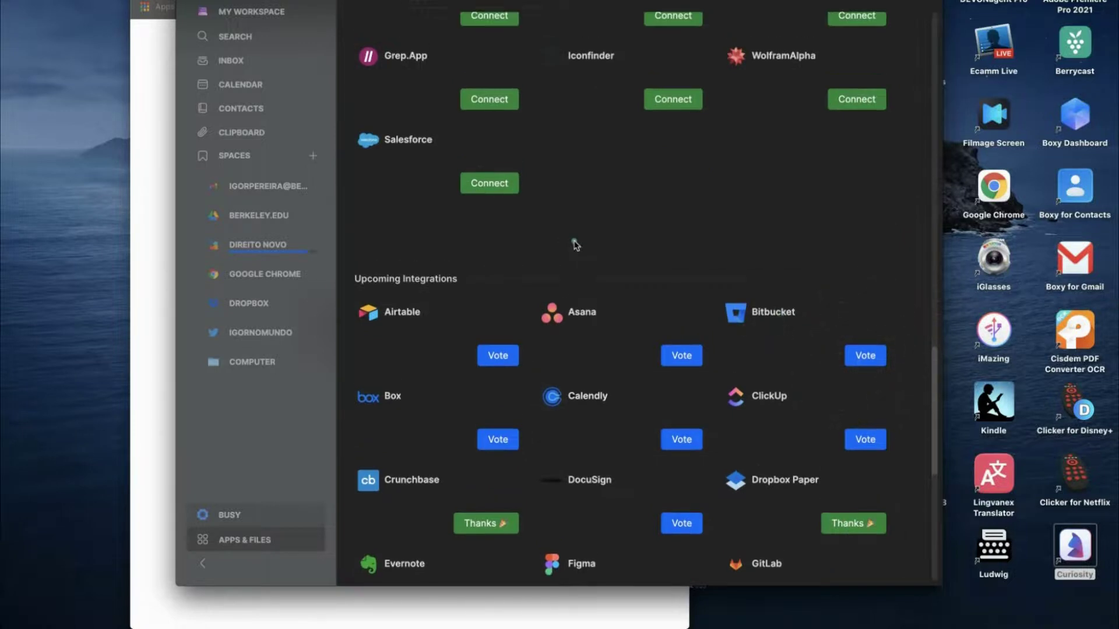
scroll(576, 244, "up", 3)
scroll(576, 245, "up", 5)
scroll(576, 245, "up", 3)
scroll(576, 245, "up", 5)
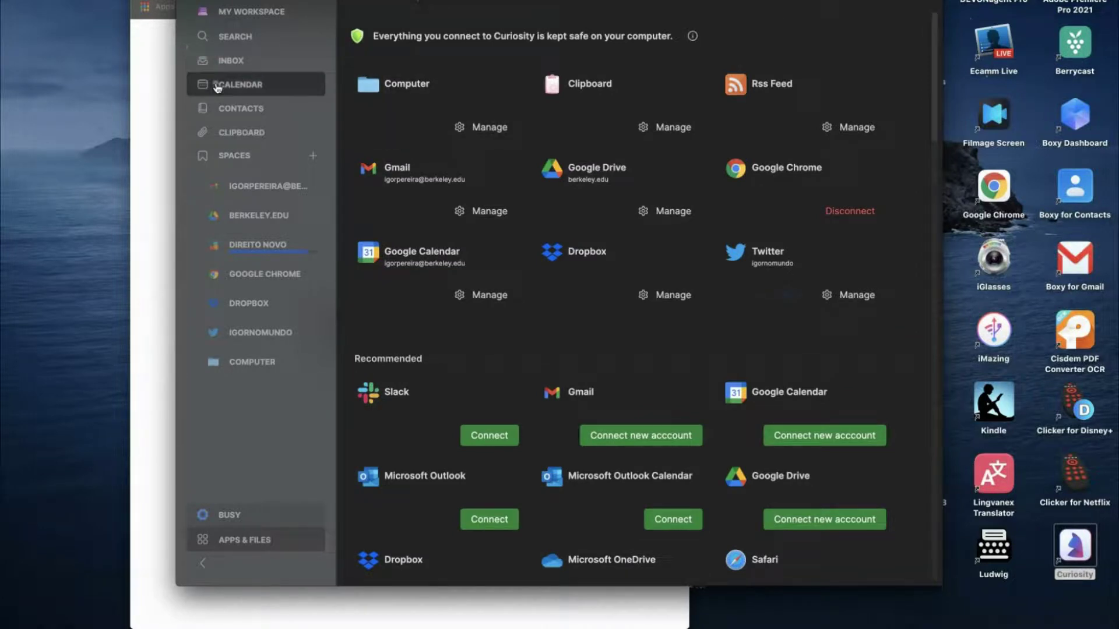
Browse the Clipboard, Computer, Twitter and Direito Novo spaces, then preview the Digitalfirst.ai recent file
left_click(242, 132)
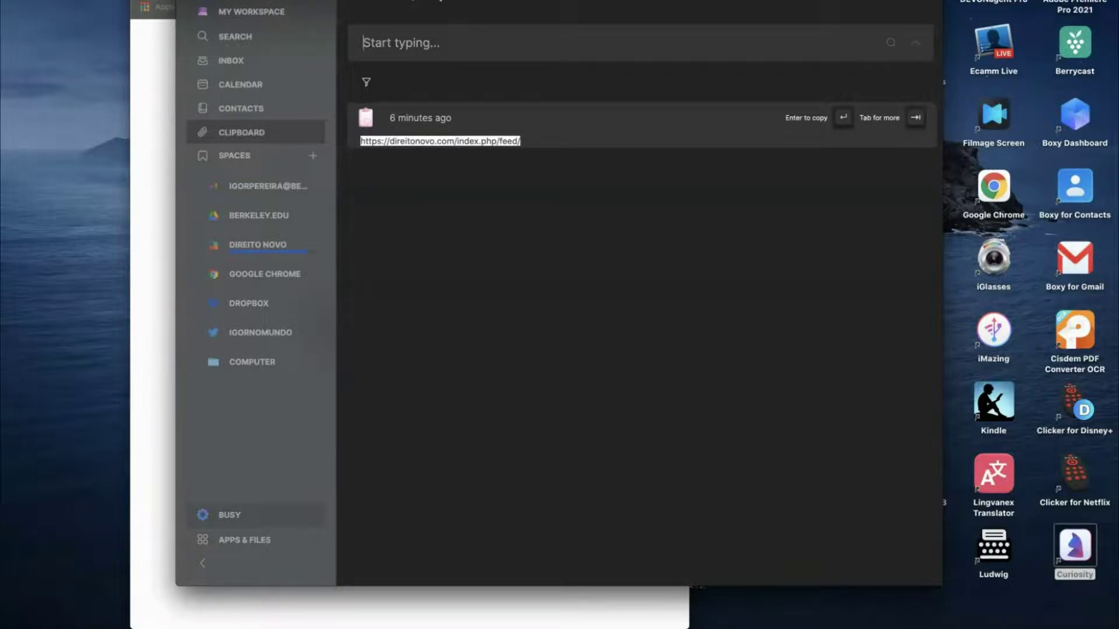
left_click(246, 364)
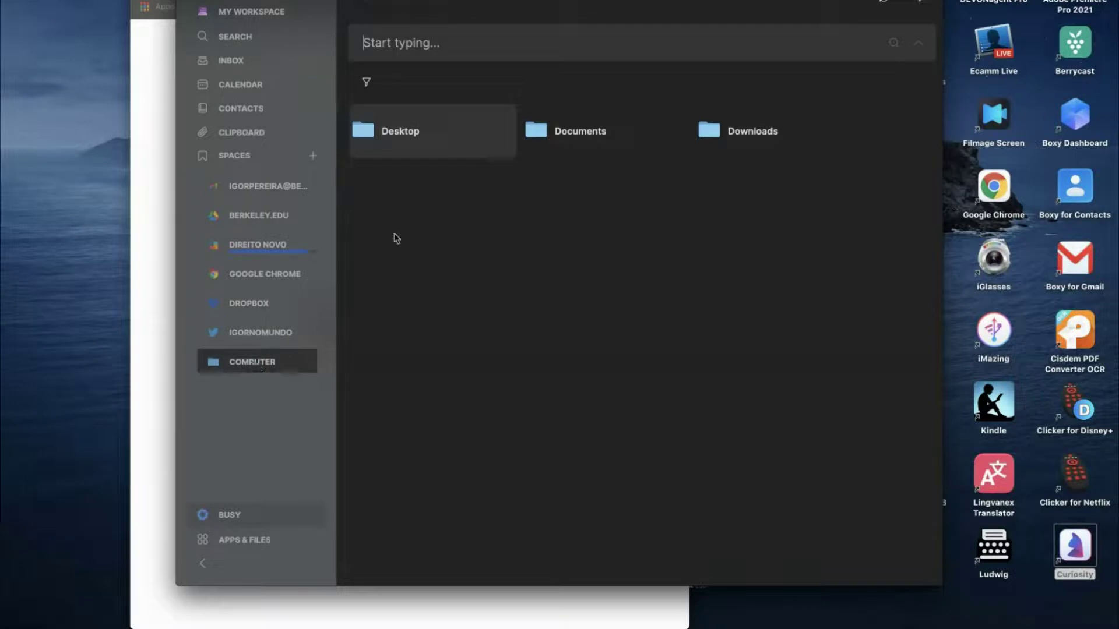
left_click(282, 334)
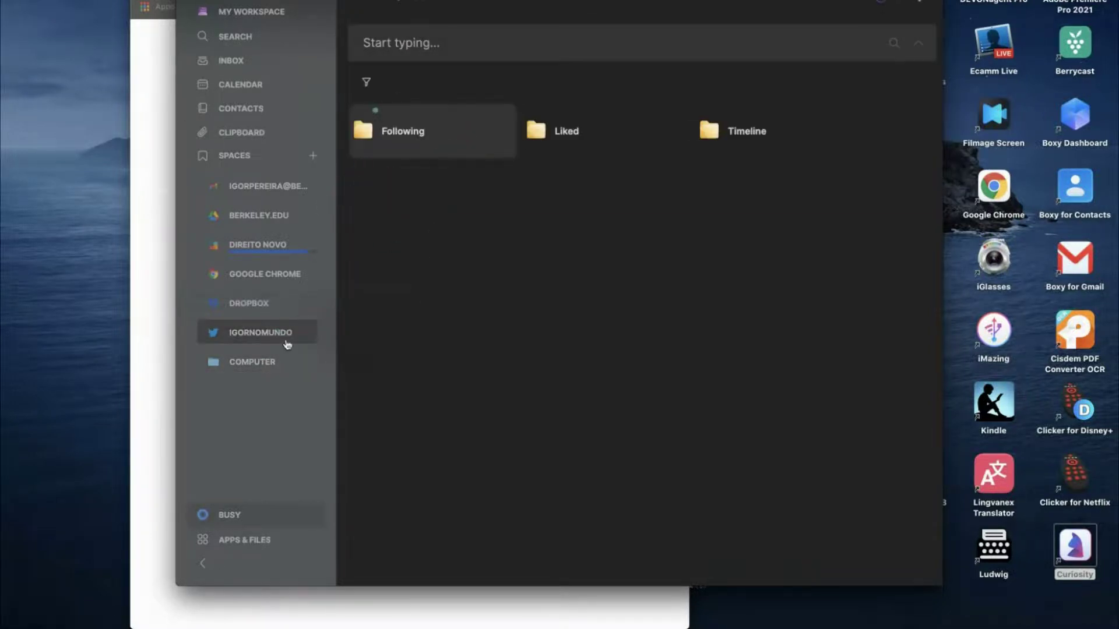
left_click(270, 251)
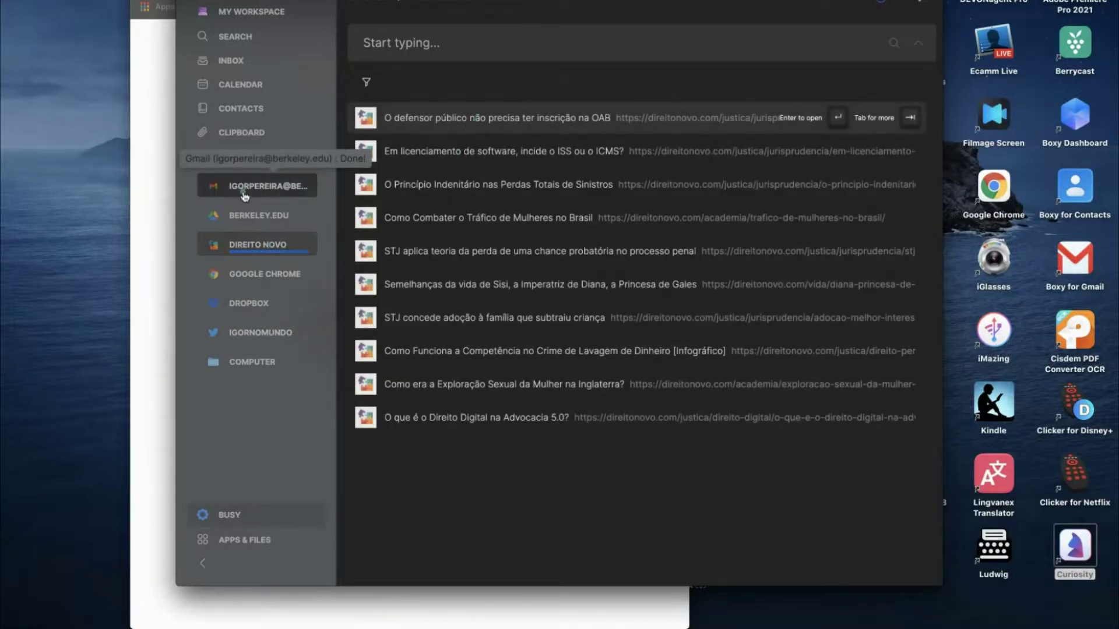
left_click(453, 223)
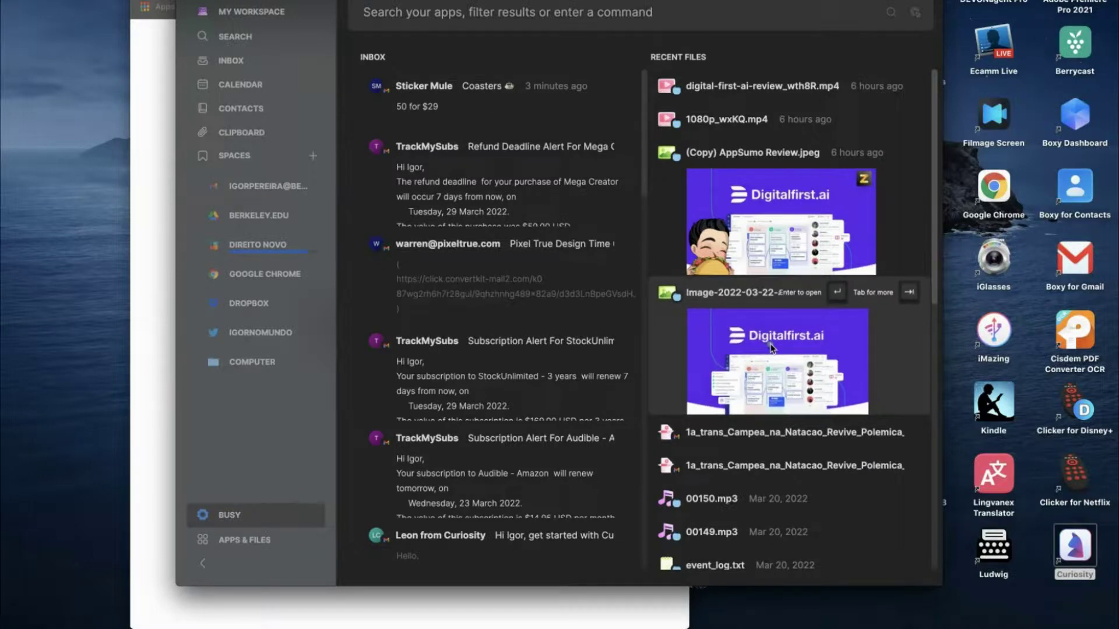
left_click(771, 347)
Close the image preview and select the Roadmap link in the AppSumo deal description
key("Escape")
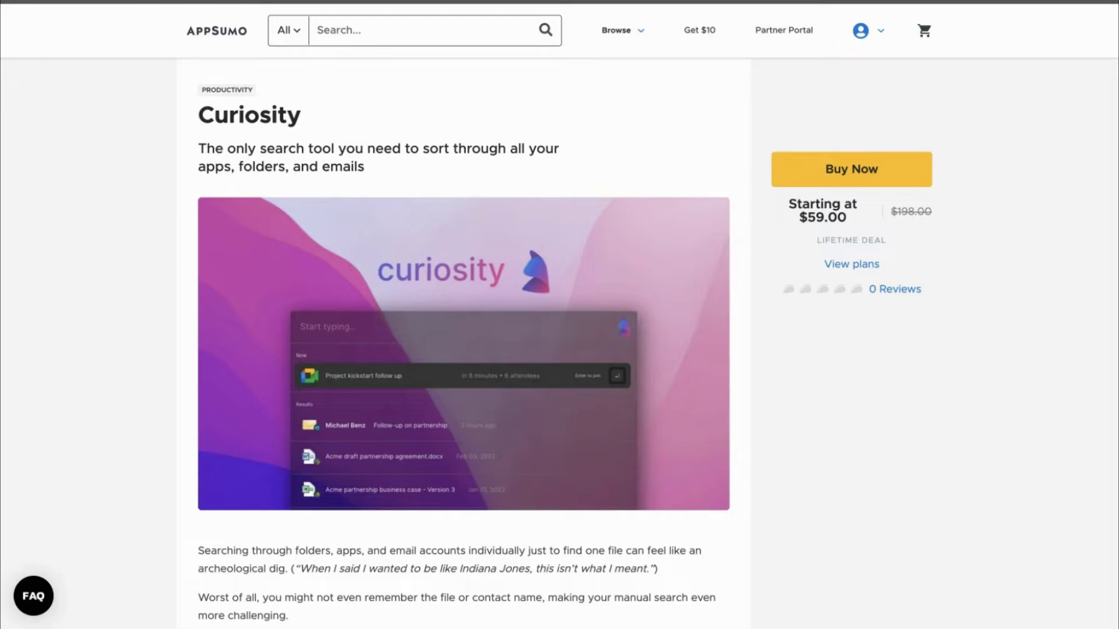
scroll(507, 286, "down", 10)
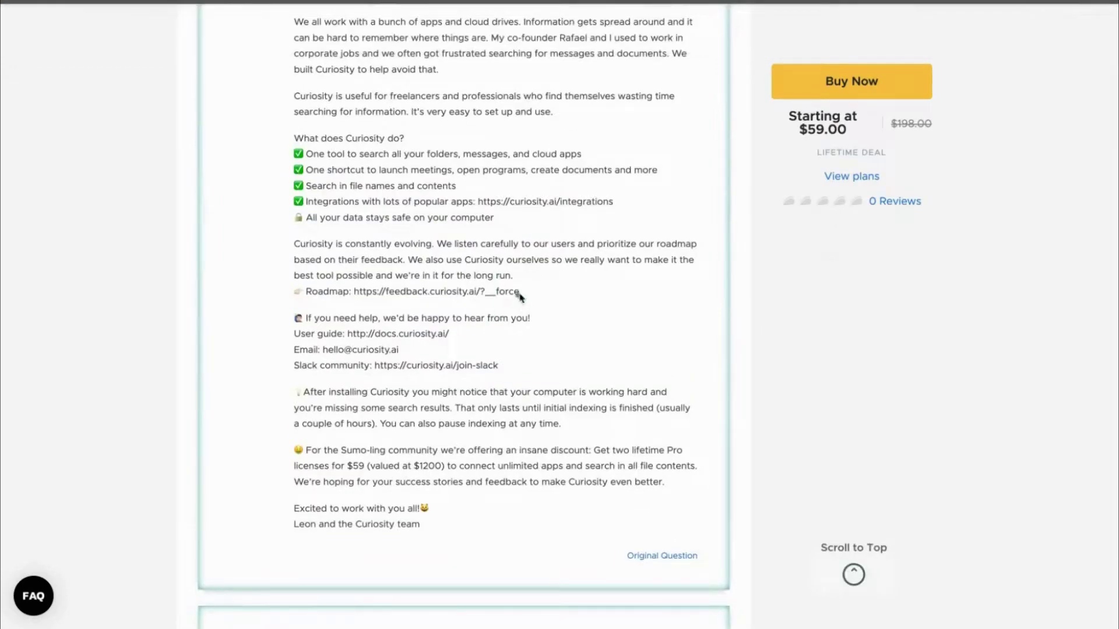
left_click_drag(519, 292, 355, 290)
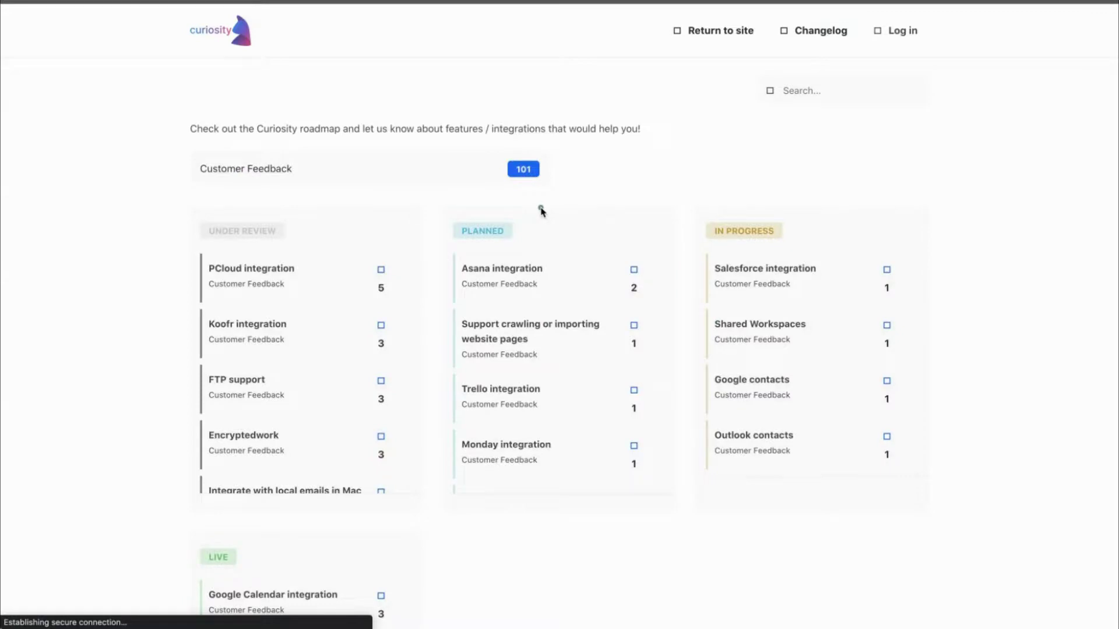
Open the roadmap link via the quick search launcher and return to it in Chrome
key("alt+space")
key("Down")
key("Down")
key("Down")
key("Down")
key("Down")
key("Up")
key("Up")
key("Up")
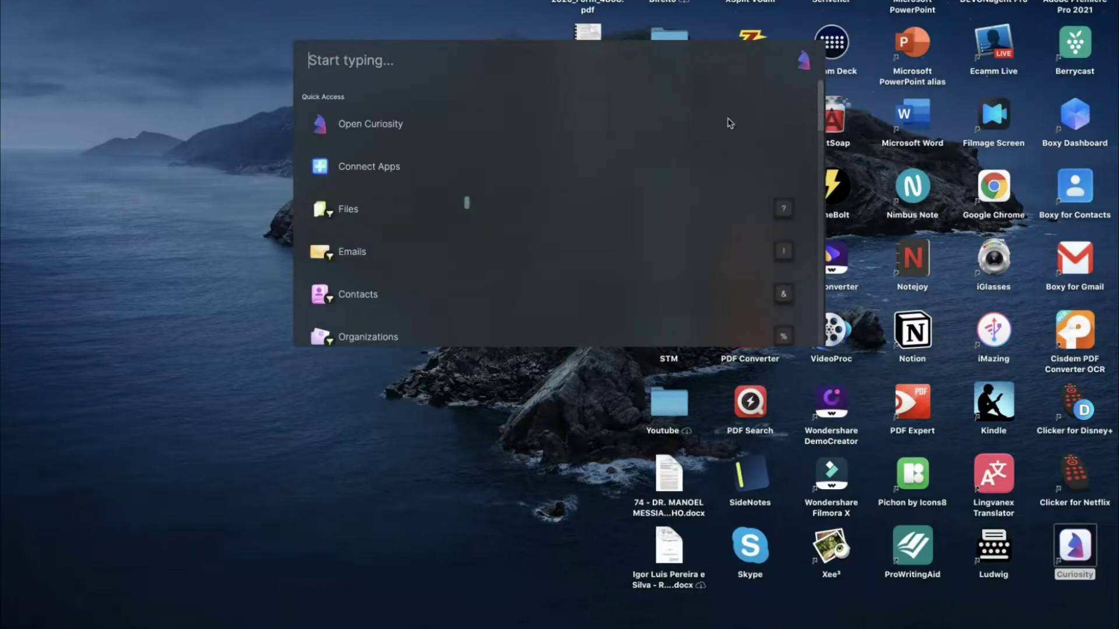
mouse_move(413, 604)
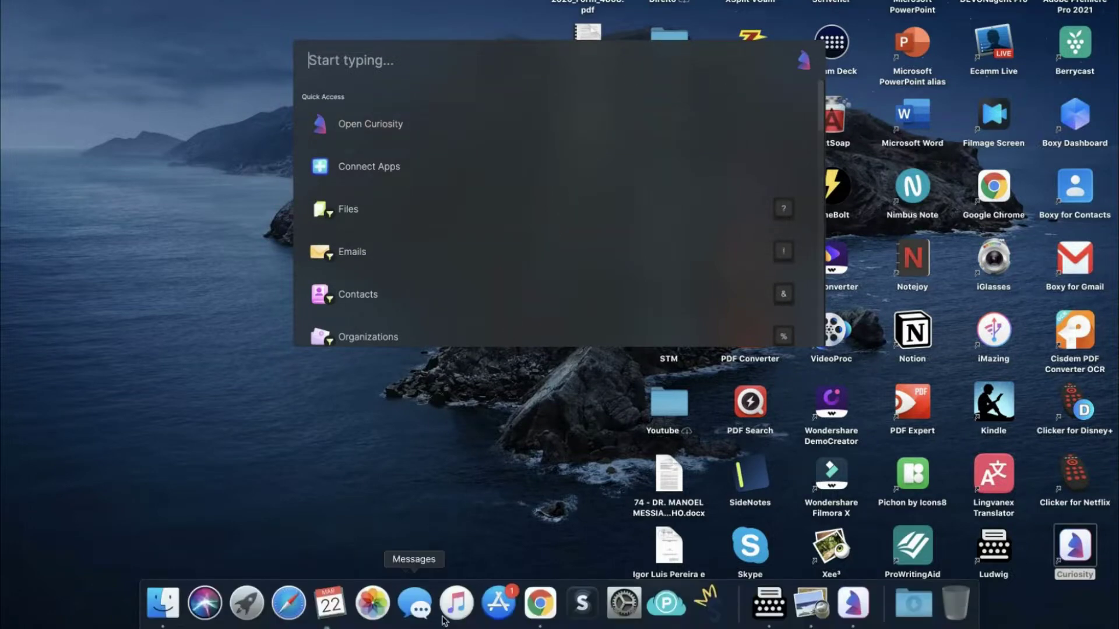
left_click(541, 606)
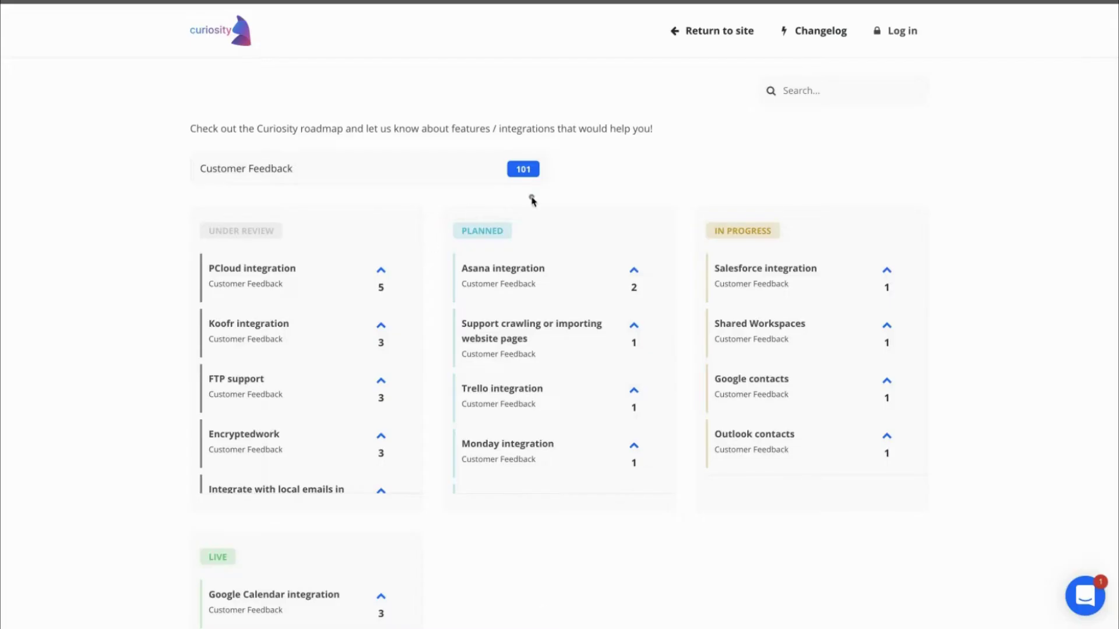
scroll(445, 312, "down", 2)
scroll(763, 277, "down", 1)
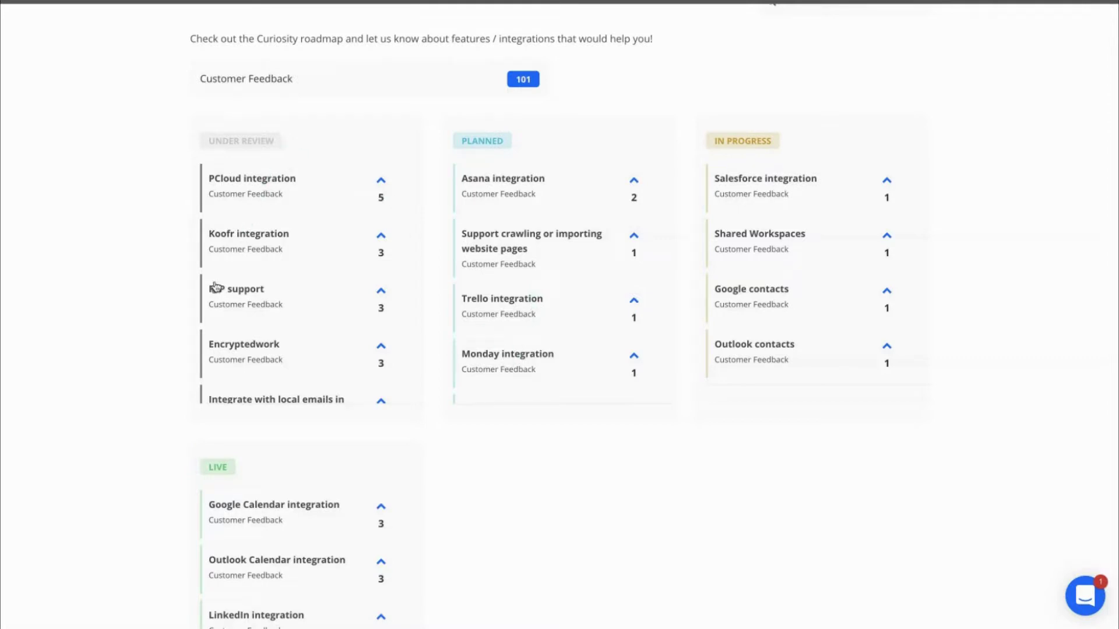
scroll(230, 257, "down", 1)
scroll(237, 249, "up", 1)
scroll(260, 253, "down", 1)
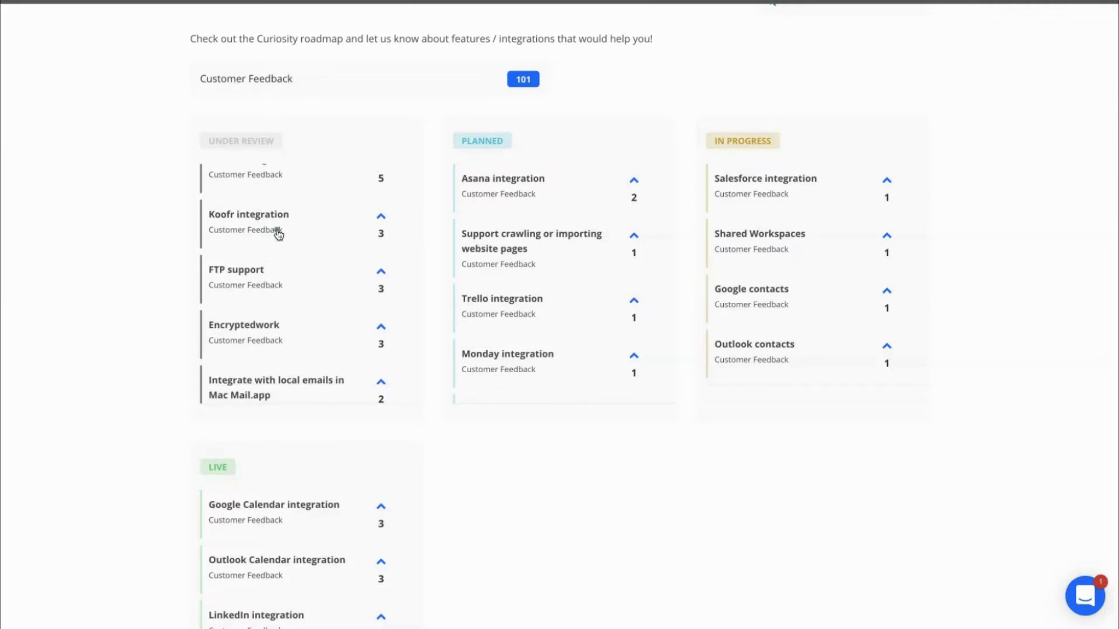
scroll(278, 234, "up", 1)
scroll(278, 234, "down", 1)
scroll(274, 239, "down", 2)
scroll(283, 268, "down", 2)
scroll(283, 267, "down", 1)
scroll(283, 265, "down", 1)
scroll(282, 265, "down", 2)
scroll(321, 220, "down", 1)
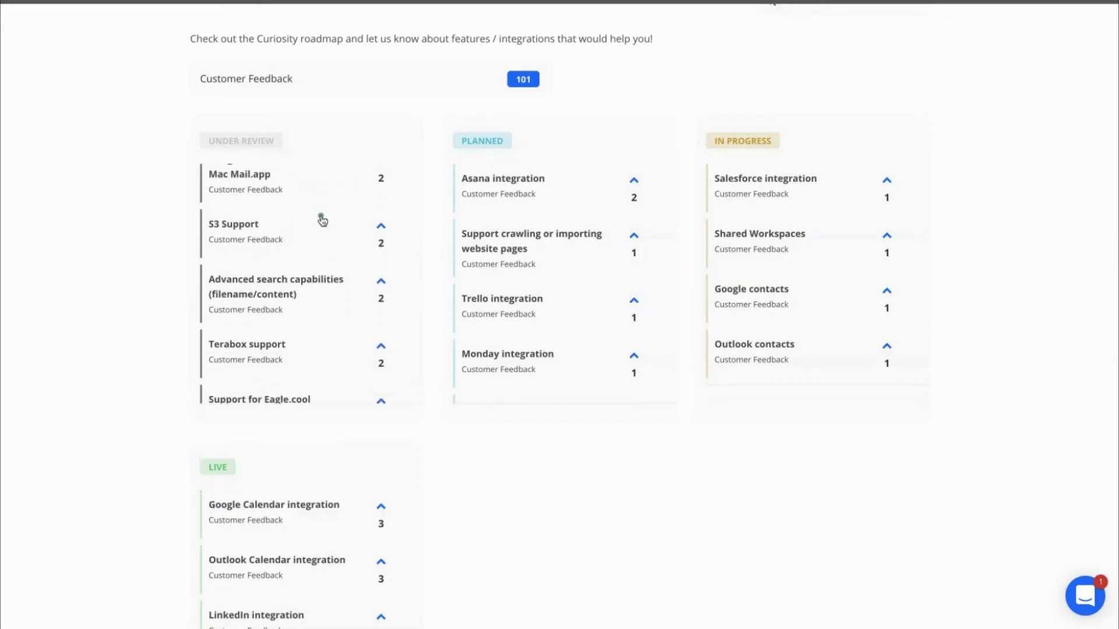
scroll(320, 221, "down", 2)
scroll(322, 221, "down", 1)
scroll(322, 220, "down", 2)
scroll(322, 220, "down", 1)
scroll(322, 220, "down", 2)
scroll(323, 220, "down", 1)
scroll(322, 221, "down", 2)
scroll(307, 265, "down", 3)
scroll(307, 265, "down", 2)
scroll(307, 266, "down", 4)
scroll(307, 265, "down", 1)
scroll(307, 265, "down", 1)
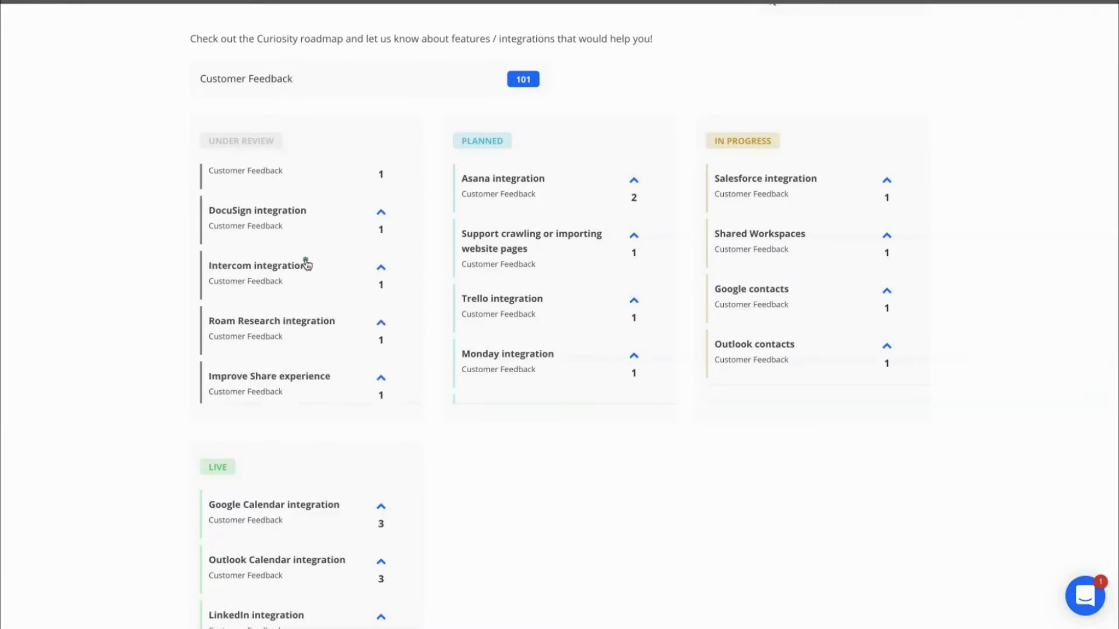
scroll(307, 265, "down", 3)
scroll(307, 274, "down", 4)
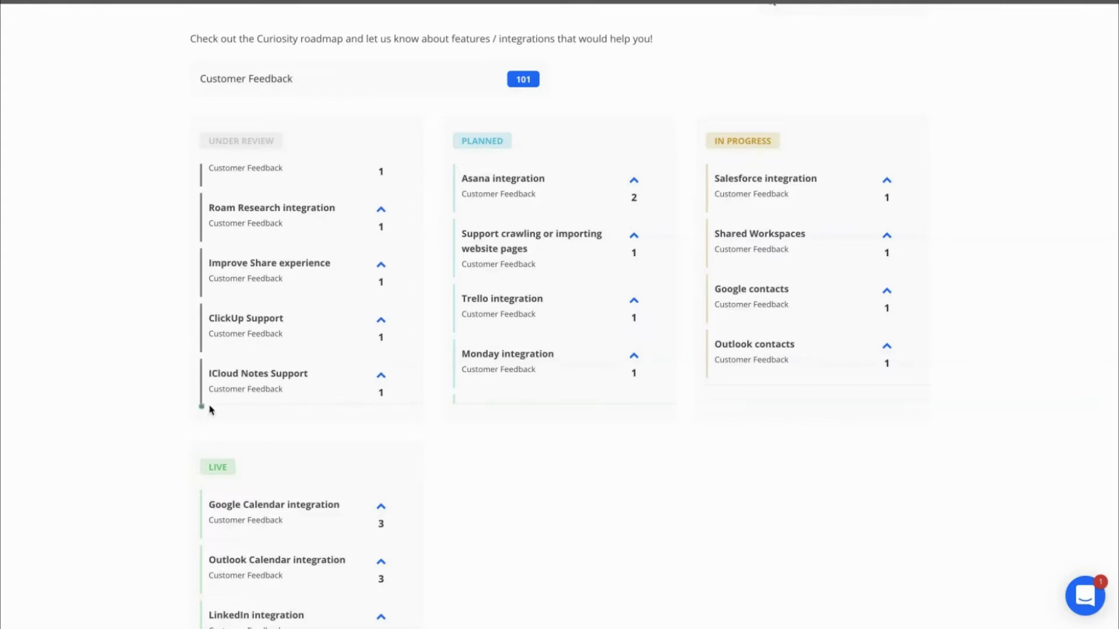
scroll(269, 371, "down", 10)
scroll(269, 371, "down", 2)
scroll(269, 370, "down", 6)
scroll(269, 371, "down", 4)
scroll(269, 371, "down", 10)
scroll(269, 371, "down", 3)
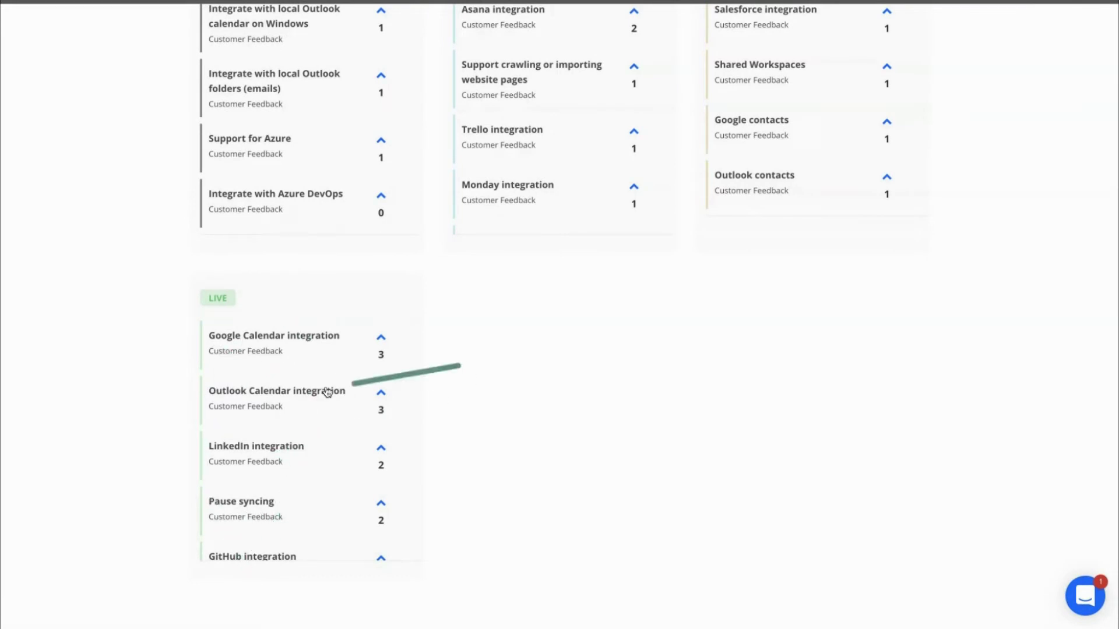
scroll(496, 321, "up", 5)
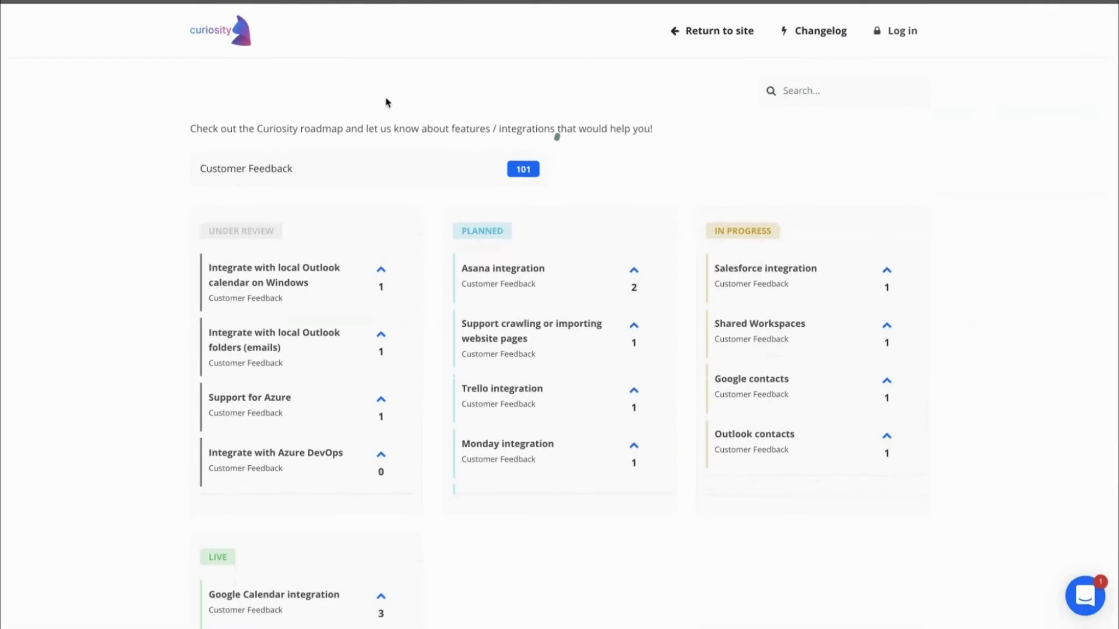